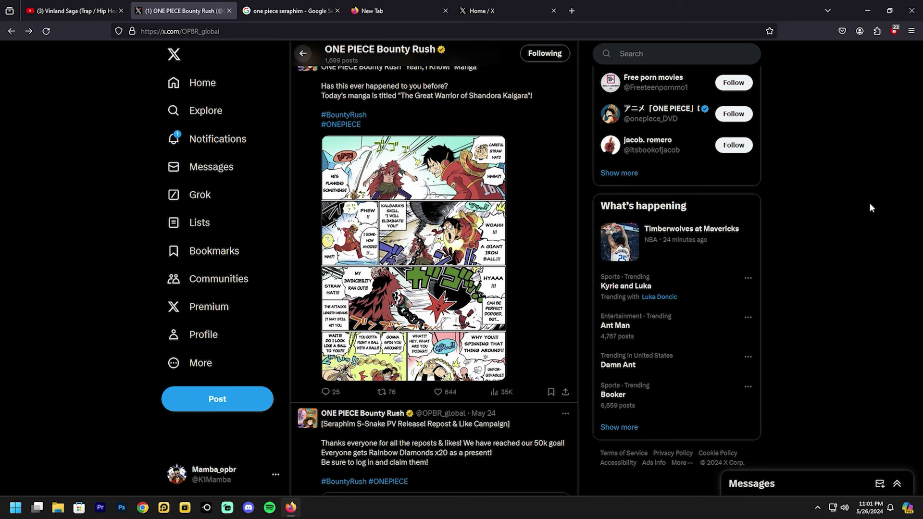
{"action": "scroll", "coordinate": [915, 188], "scroll_direction": "up", "scroll_amount": 1}
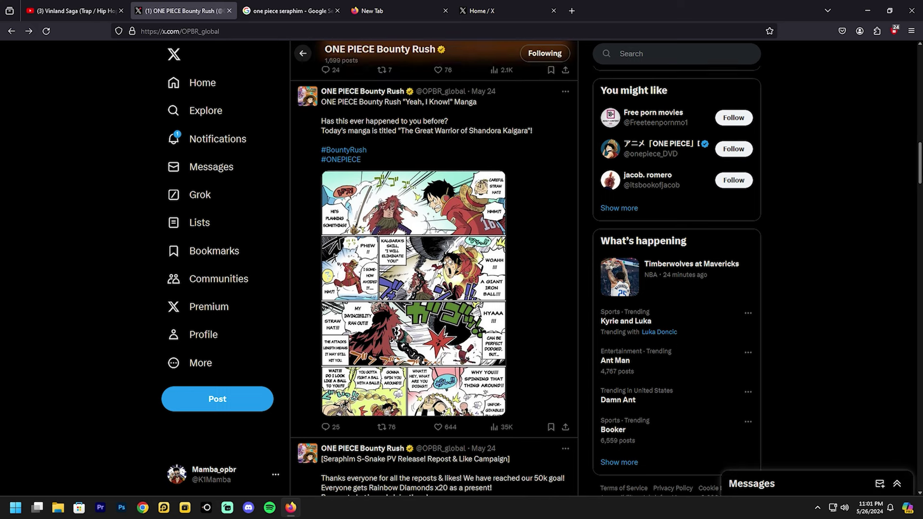
{"action": "scroll", "coordinate": [398, 217], "scroll_direction": "up", "scroll_amount": 4}
{"action": "scroll", "coordinate": [397, 216], "scroll_direction": "up", "scroll_amount": 2}
{"action": "scroll", "coordinate": [398, 217], "scroll_direction": "up", "scroll_amount": 1}
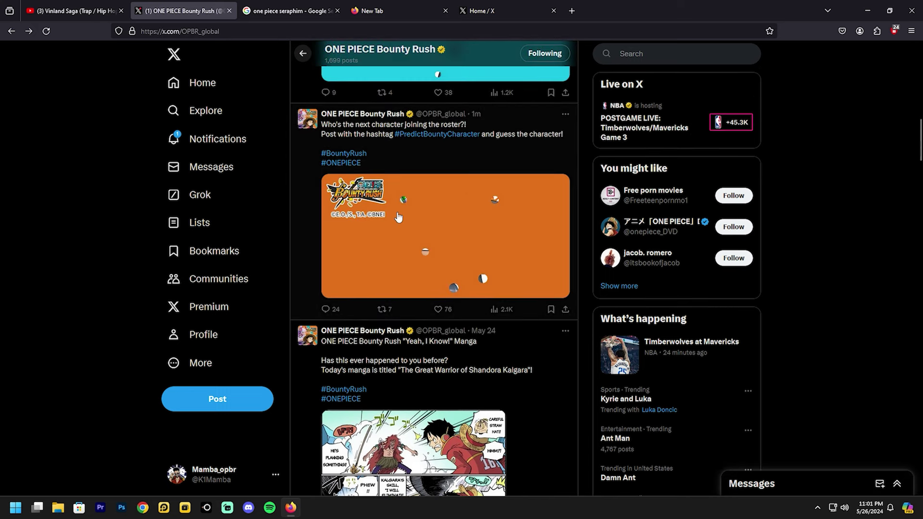
Open the roster-teaser post, view its orange image and the 'He is coming' reply image, then reopen the teaser
{"action": "left_click", "coordinate": [413, 167]}
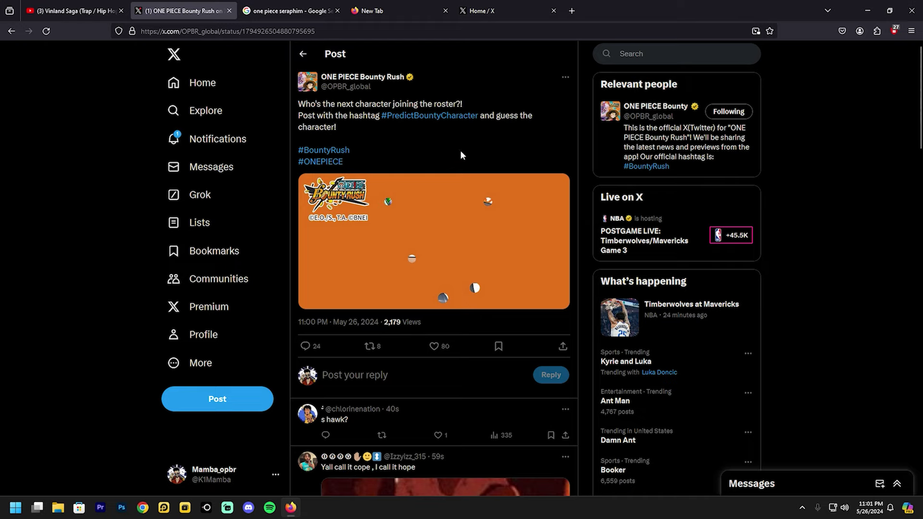
{"action": "left_click", "coordinate": [465, 226]}
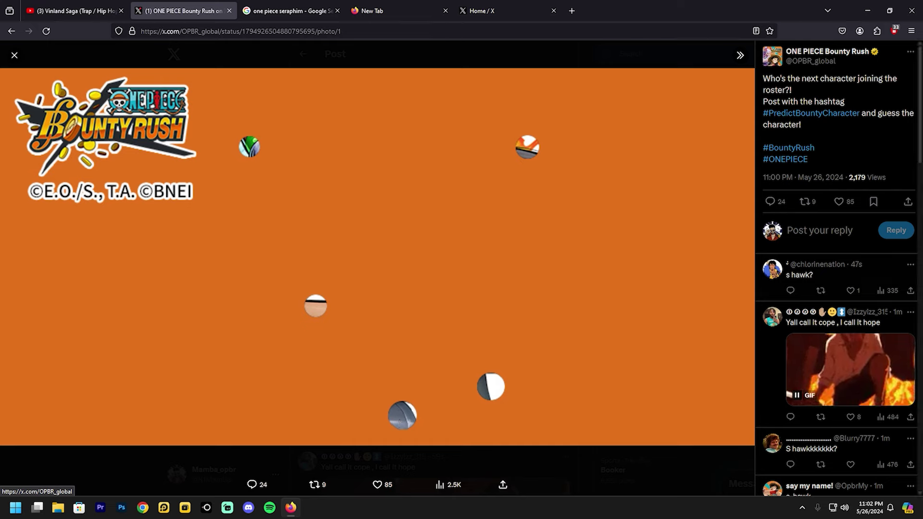
{"action": "scroll", "coordinate": [836, 289], "scroll_direction": "down", "scroll_amount": 6}
{"action": "scroll", "coordinate": [836, 289], "scroll_direction": "down", "scroll_amount": 3}
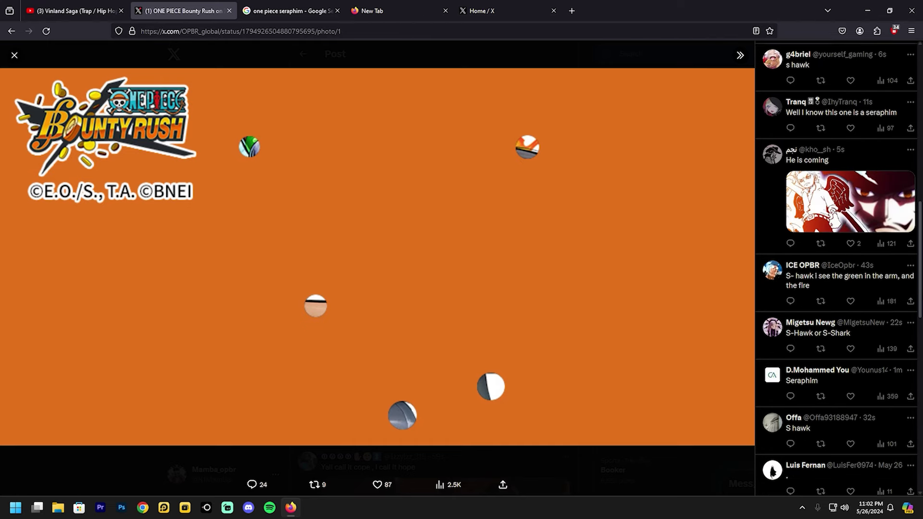
{"action": "scroll", "coordinate": [836, 289], "scroll_direction": "up", "scroll_amount": 6}
{"action": "scroll", "coordinate": [836, 288], "scroll_direction": "down", "scroll_amount": 5}
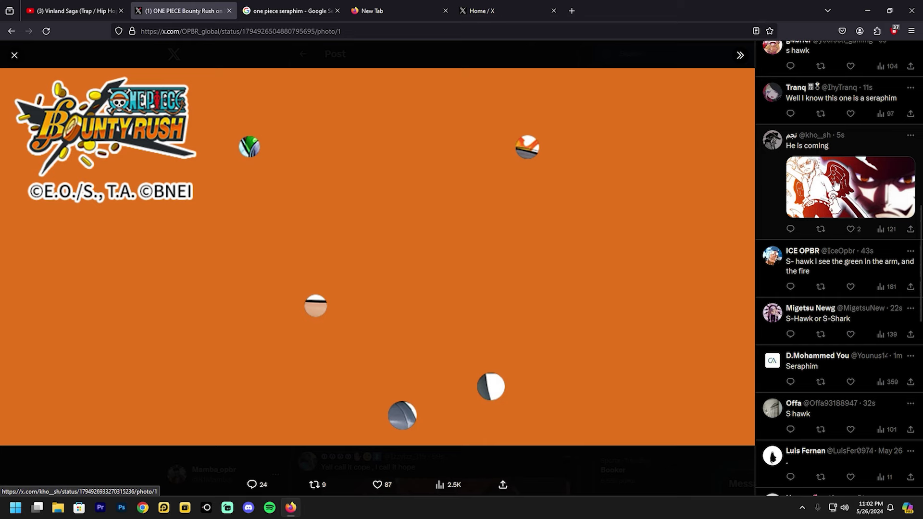
{"action": "left_click", "coordinate": [835, 193]}
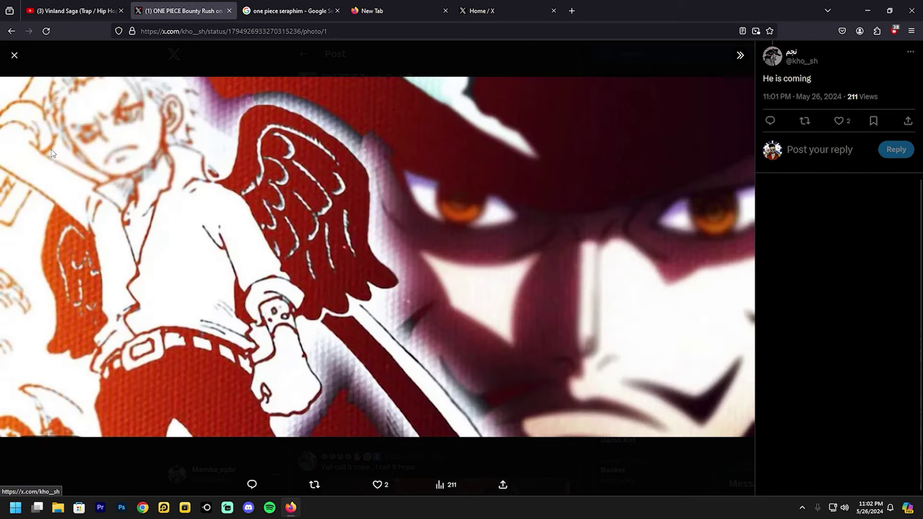
{"action": "left_click", "coordinate": [15, 55]}
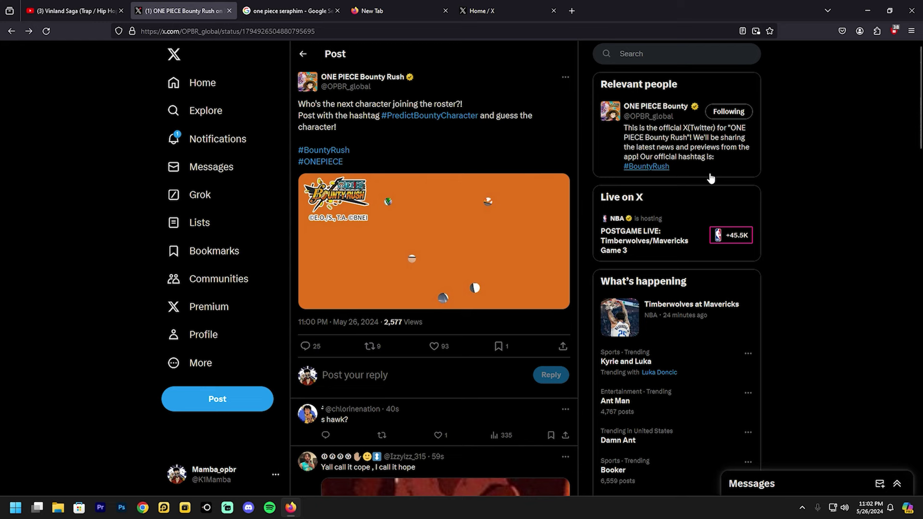
{"action": "scroll", "coordinate": [462, 238], "scroll_direction": "down", "scroll_amount": 3}
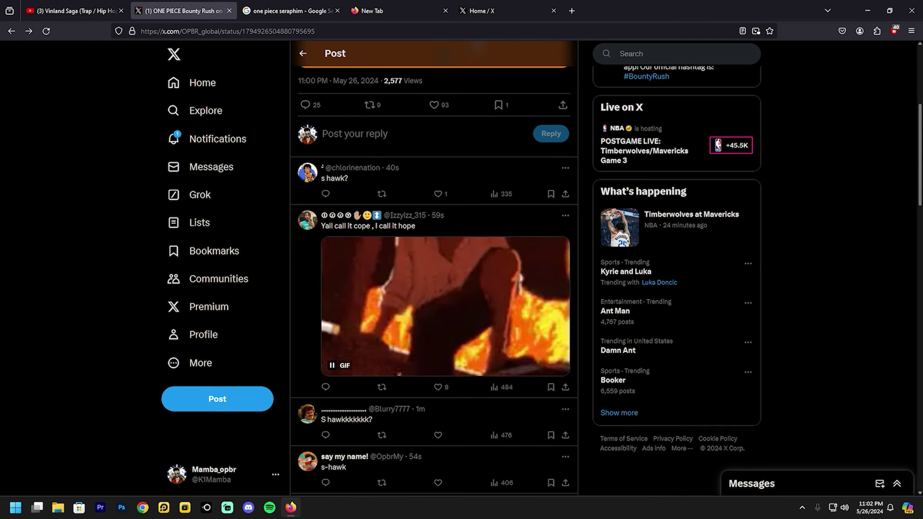
{"action": "scroll", "coordinate": [649, 238], "scroll_direction": "down", "scroll_amount": 5}
{"action": "left_click_drag", "start_coordinate": [916, 241], "coordinate": [912, 67]}
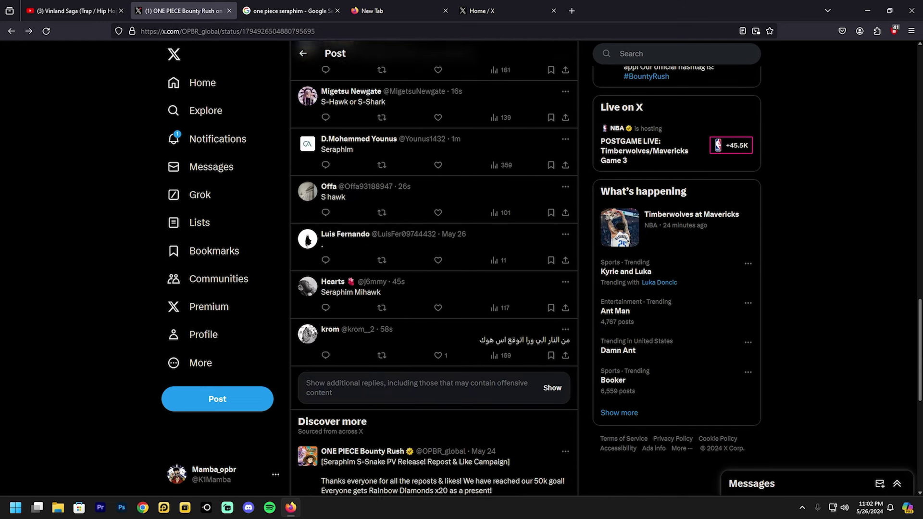
{"action": "left_click", "coordinate": [397, 262]}
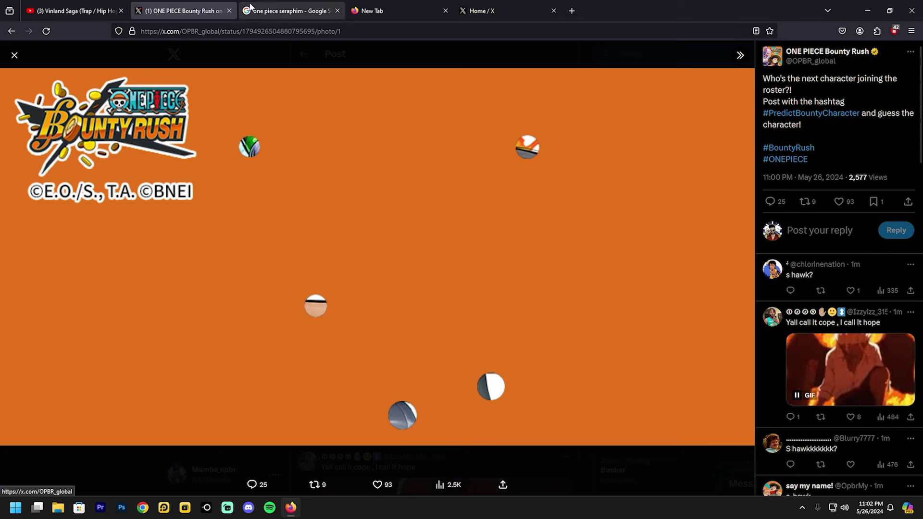
{"action": "left_click", "coordinate": [285, 10]}
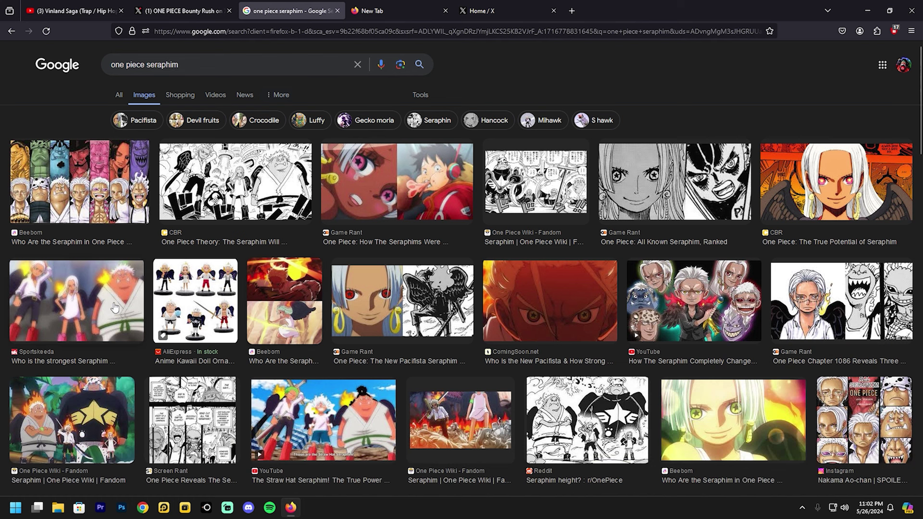
{"action": "left_click", "coordinate": [77, 312]}
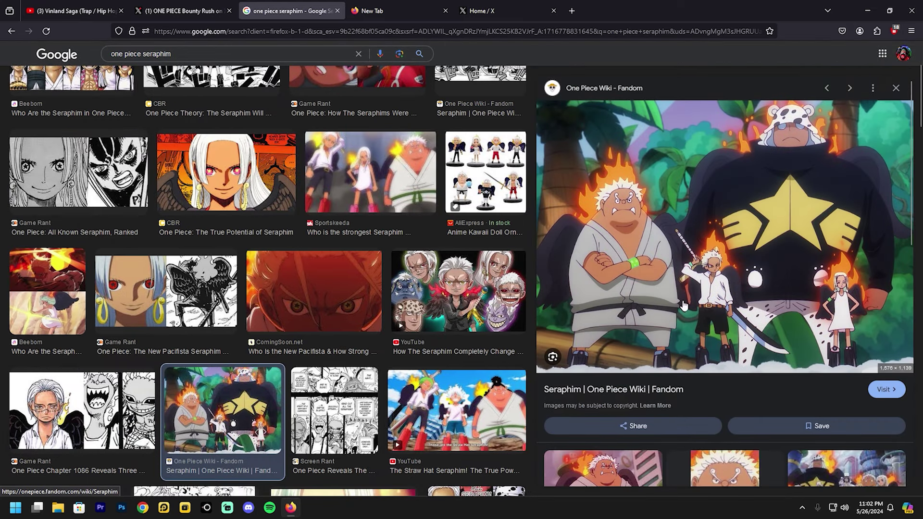
{"action": "left_click", "coordinate": [177, 10]}
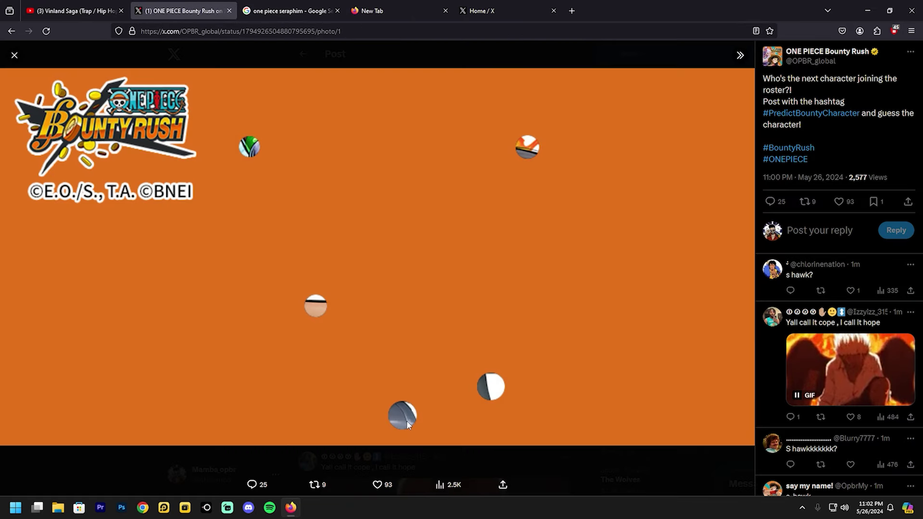
{"action": "left_click", "coordinate": [288, 10]}
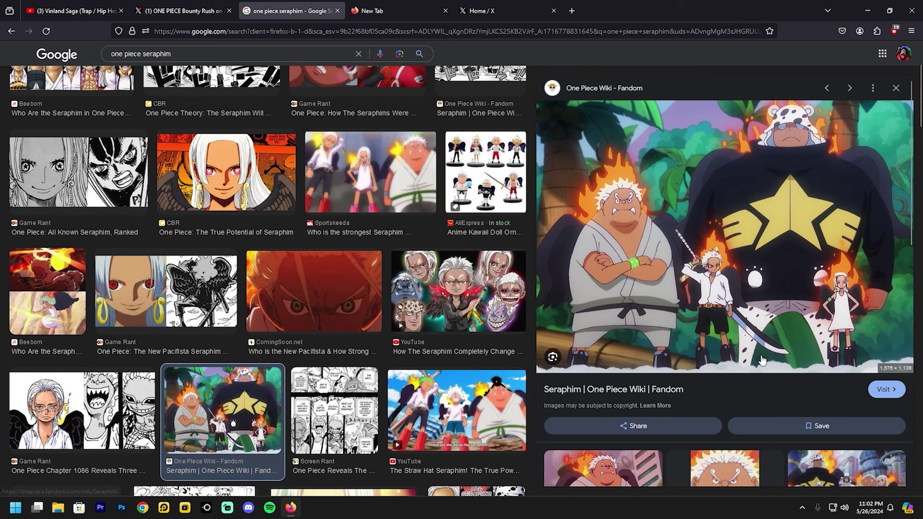
{"action": "left_click", "coordinate": [181, 10]}
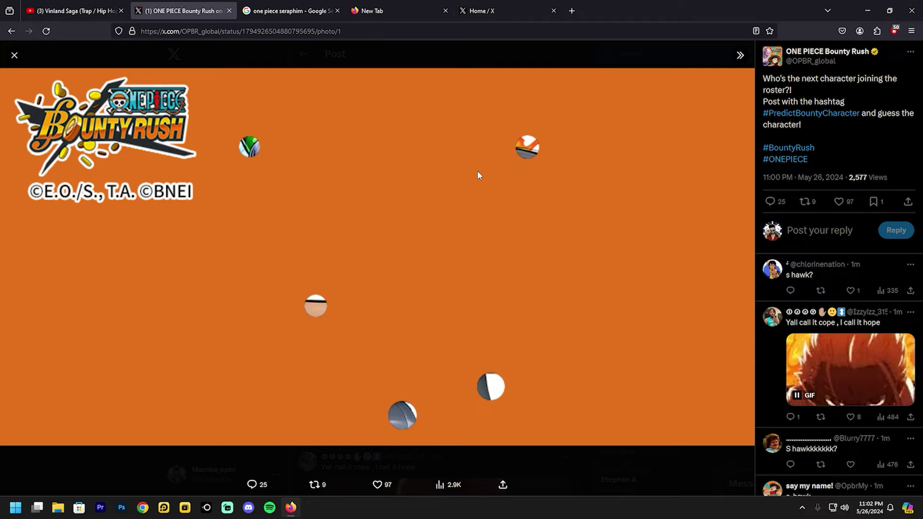
{"action": "left_click", "coordinate": [288, 11]}
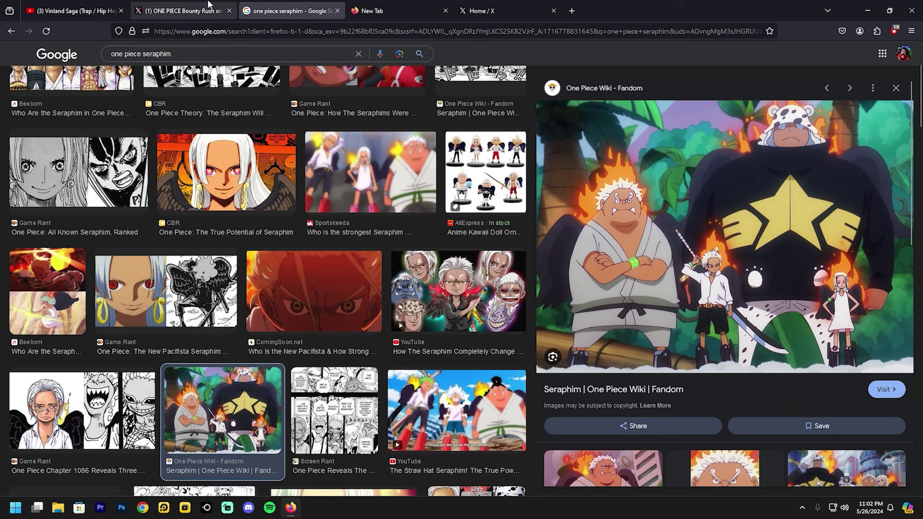
{"action": "left_click", "coordinate": [181, 11]}
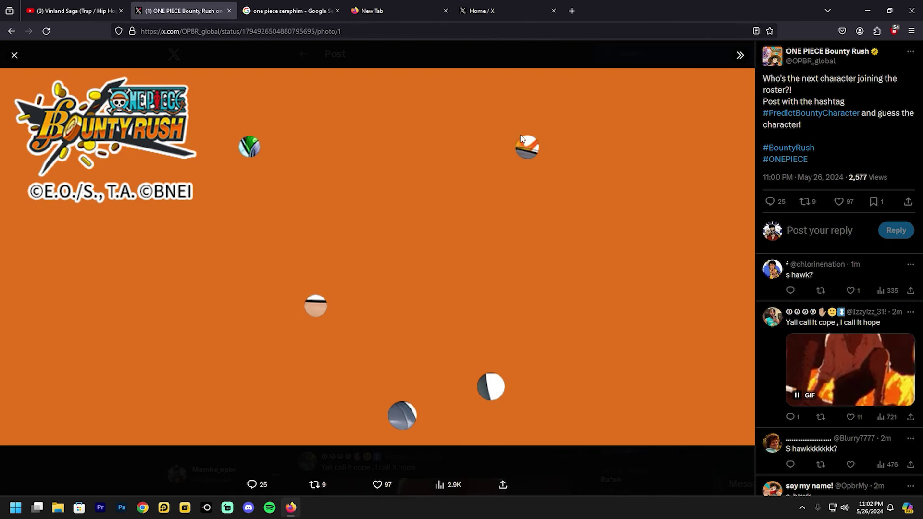
{"action": "scroll", "coordinate": [836, 289], "scroll_direction": "down", "scroll_amount": 3}
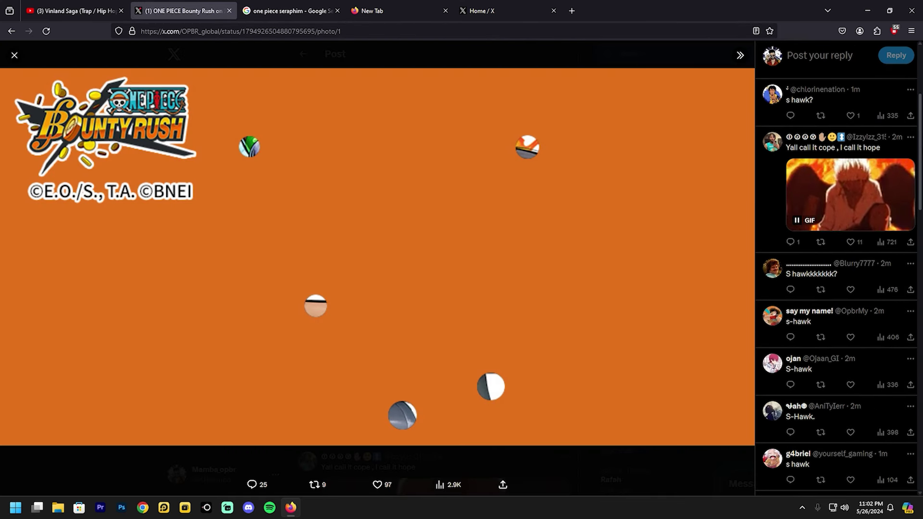
{"action": "scroll", "coordinate": [836, 289], "scroll_direction": "down", "scroll_amount": 3}
{"action": "scroll", "coordinate": [837, 288], "scroll_direction": "down", "scroll_amount": 2}
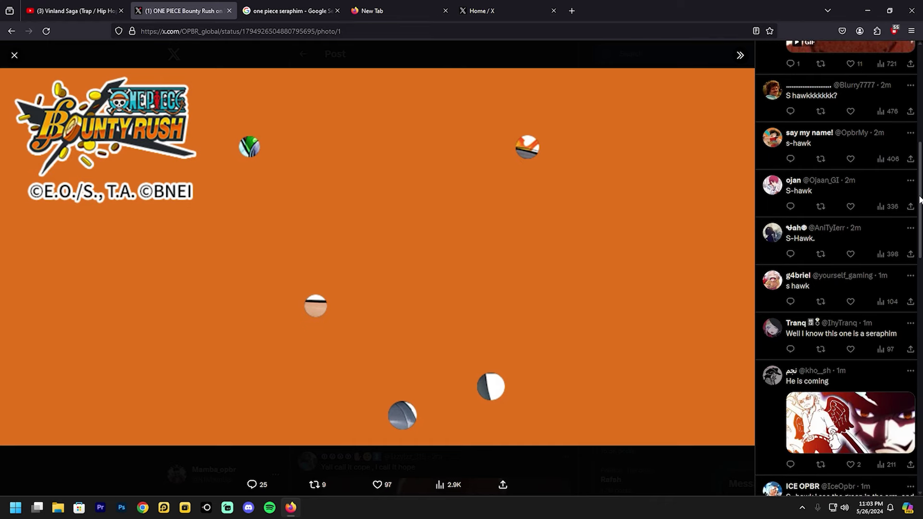
{"action": "scroll", "coordinate": [837, 288], "scroll_direction": "down", "scroll_amount": 2}
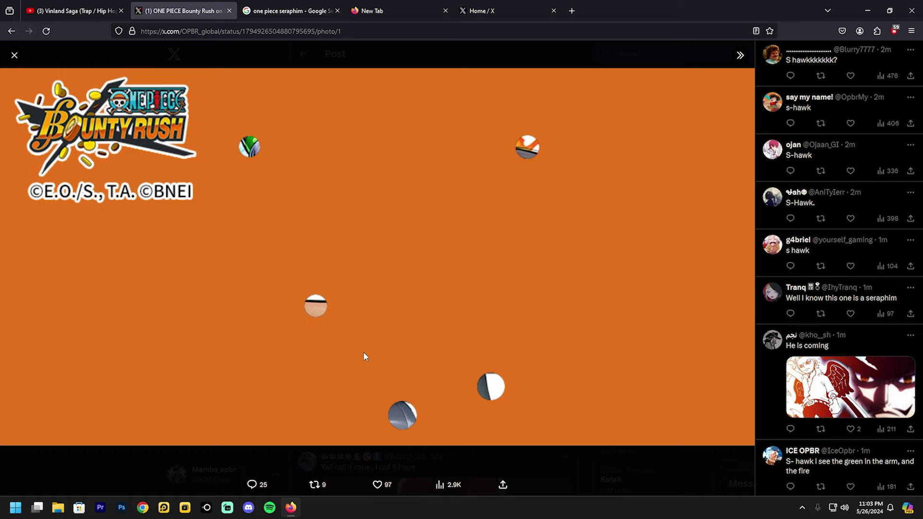
{"action": "scroll", "coordinate": [836, 288], "scroll_direction": "down", "scroll_amount": 3}
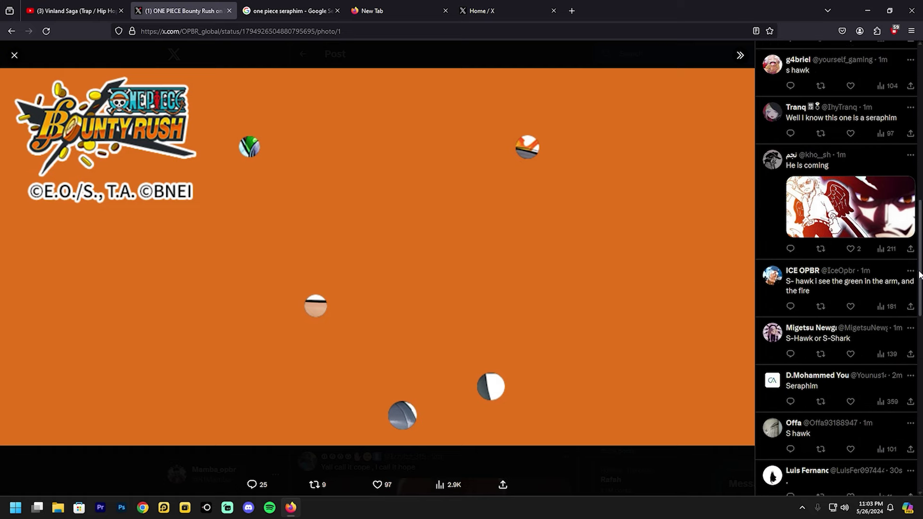
{"action": "scroll", "coordinate": [837, 288], "scroll_direction": "down", "scroll_amount": 2}
{"action": "scroll", "coordinate": [836, 288], "scroll_direction": "down", "scroll_amount": 3}
{"action": "scroll", "coordinate": [836, 288], "scroll_direction": "down", "scroll_amount": 2}
{"action": "scroll", "coordinate": [836, 289], "scroll_direction": "down", "scroll_amount": 2}
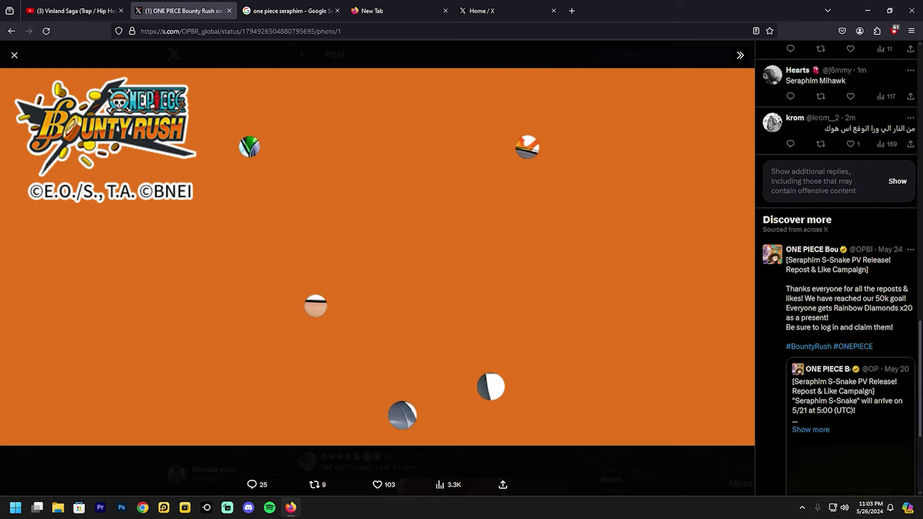
{"action": "scroll", "coordinate": [836, 288], "scroll_direction": "up", "scroll_amount": 3}
{"action": "scroll", "coordinate": [836, 288], "scroll_direction": "up", "scroll_amount": 4}
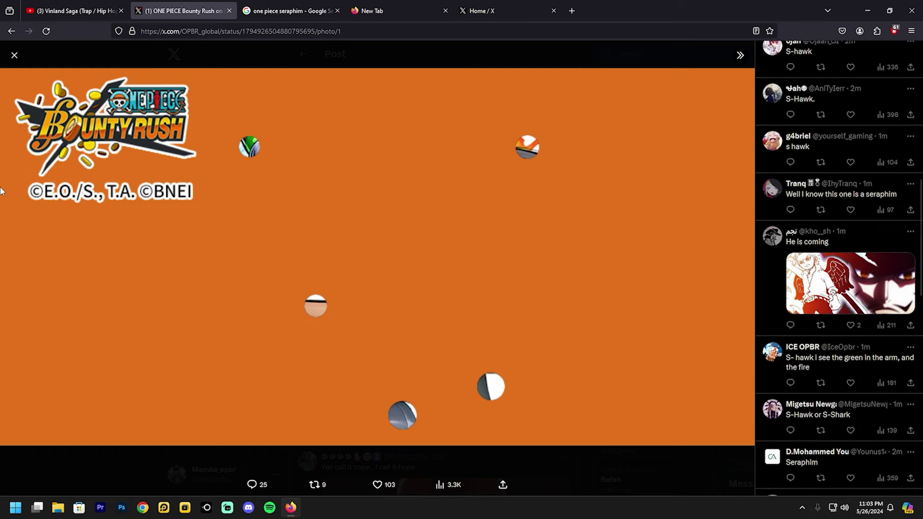
Close the orange teaser image and return to the ONE PIECE Bounty Rush timeline
{"action": "left_click", "coordinate": [14, 55]}
{"action": "left_click", "coordinate": [361, 241]}
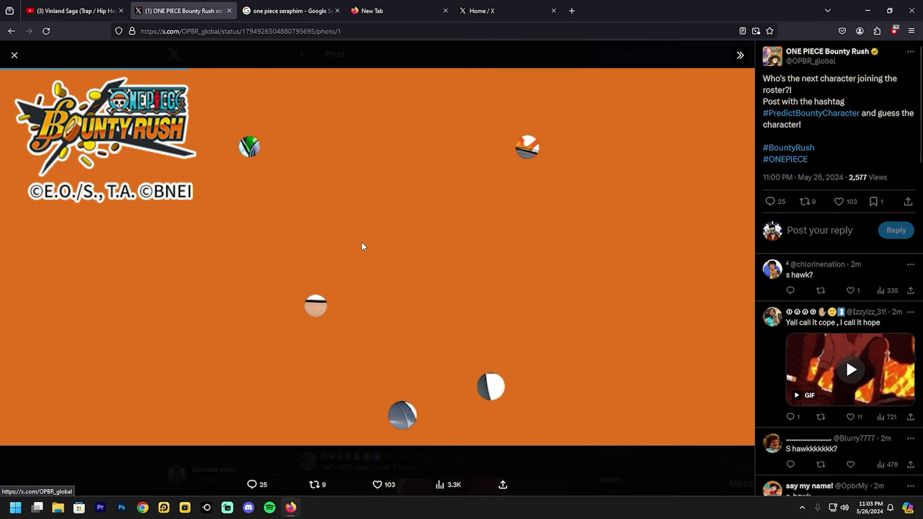
{"action": "left_click", "coordinate": [14, 55]}
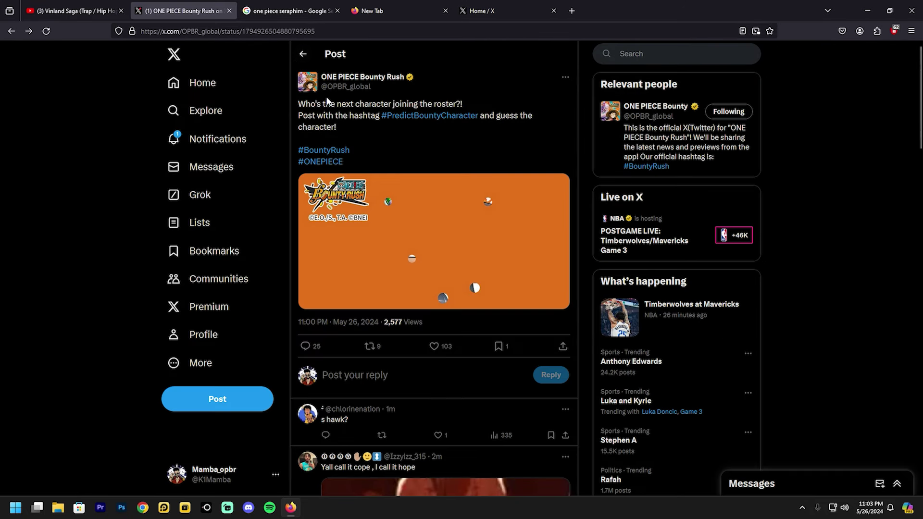
{"action": "left_click", "coordinate": [302, 54]}
{"action": "scroll", "coordinate": [446, 238], "scroll_direction": "up", "scroll_amount": 3}
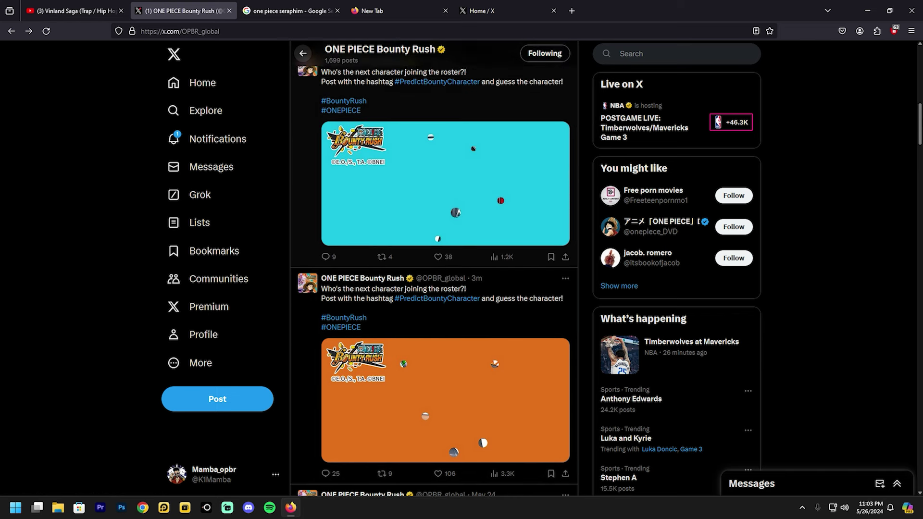
Open the cyan teaser post's image full-screen, briefly checking the one piece seraphim image results
{"action": "left_click", "coordinate": [525, 149]}
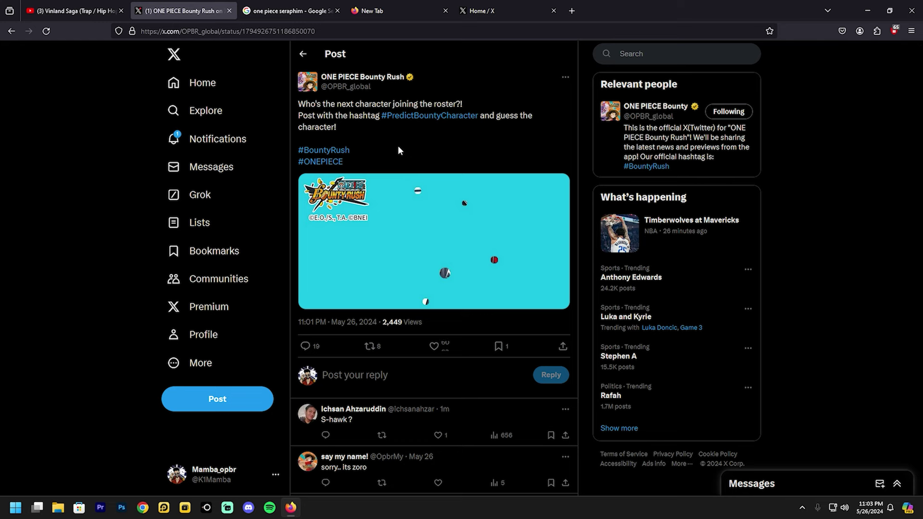
{"action": "left_click", "coordinate": [423, 216]}
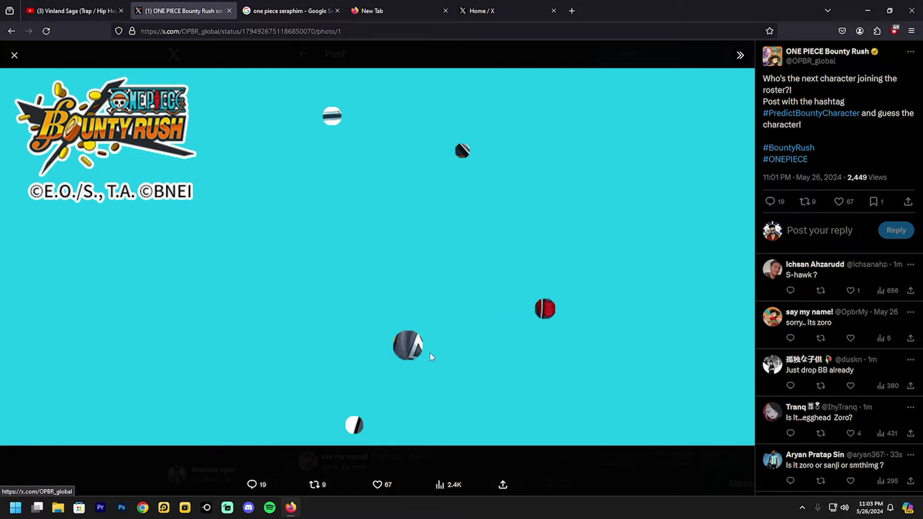
{"action": "left_click", "coordinate": [285, 10]}
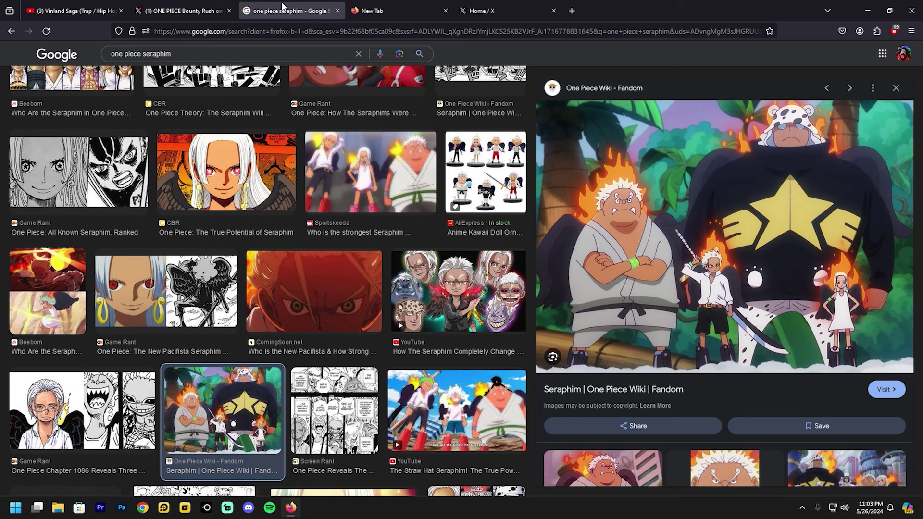
{"action": "left_click", "coordinate": [174, 11]}
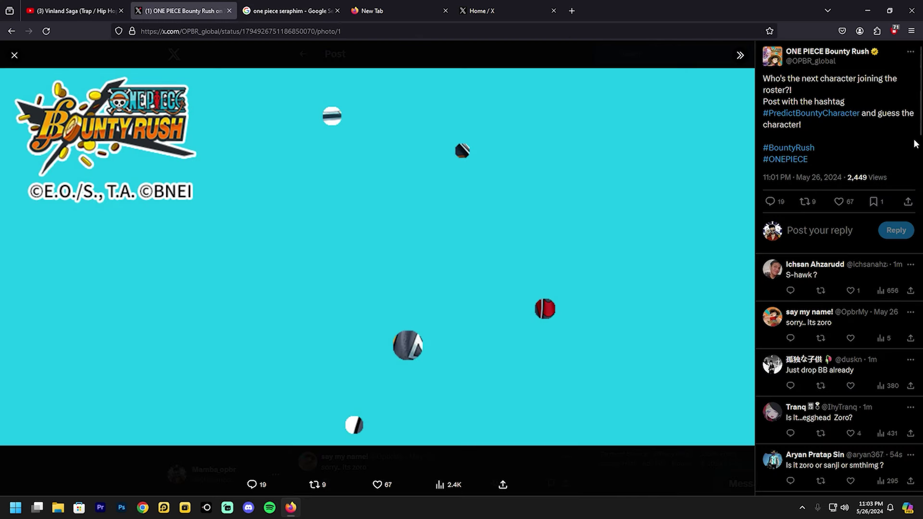
{"action": "scroll", "coordinate": [914, 144], "scroll_direction": "down", "scroll_amount": 4}
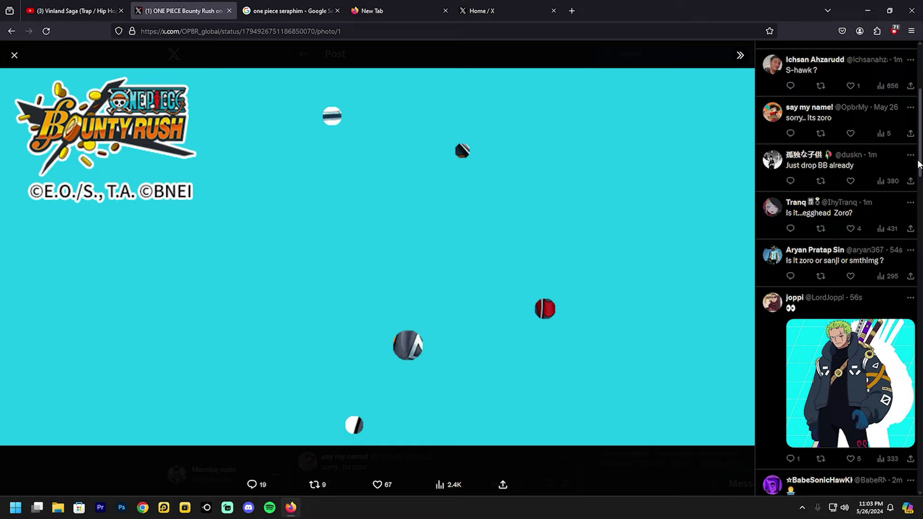
{"action": "scroll", "coordinate": [918, 165], "scroll_direction": "down", "scroll_amount": 1}
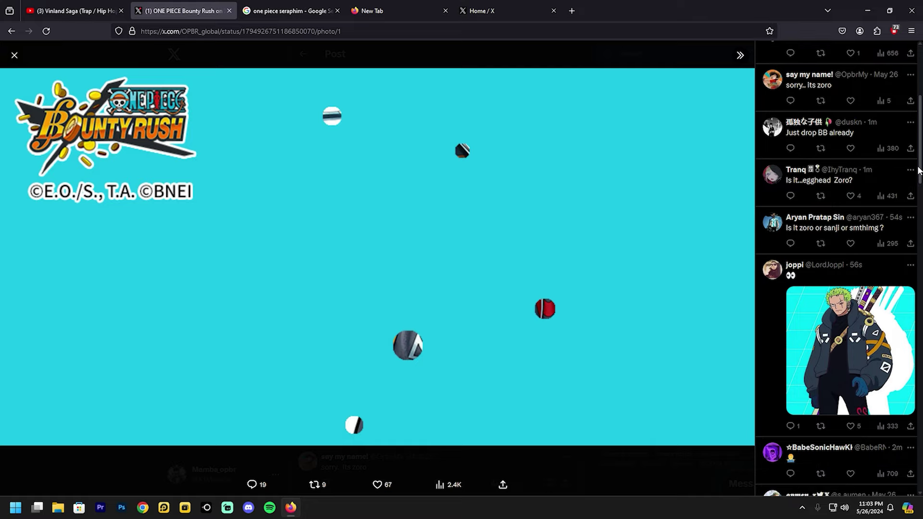
{"action": "scroll", "coordinate": [918, 171], "scroll_direction": "down", "scroll_amount": 5}
{"action": "scroll", "coordinate": [917, 206], "scroll_direction": "up", "scroll_amount": 1}
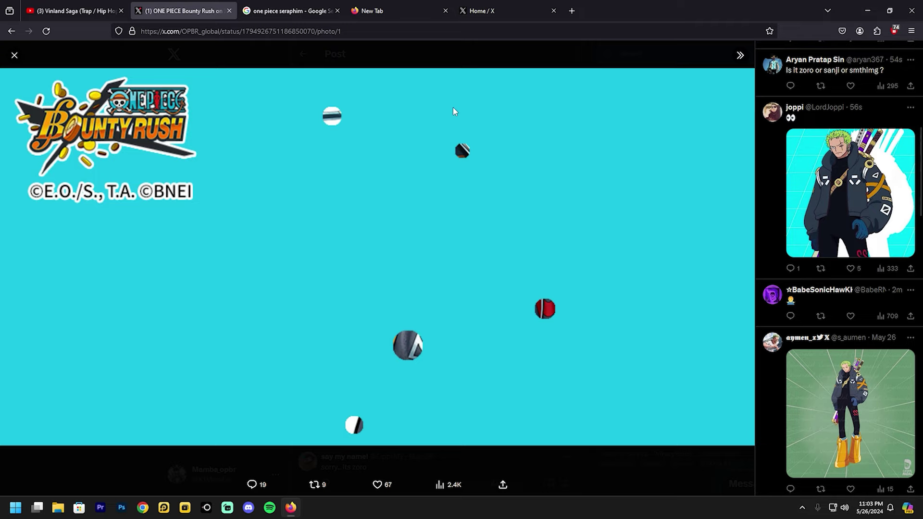
Change the Google Images query from 'one piece seraphim' to 'one piece egghead zoro'
{"action": "left_click", "coordinate": [372, 10]}
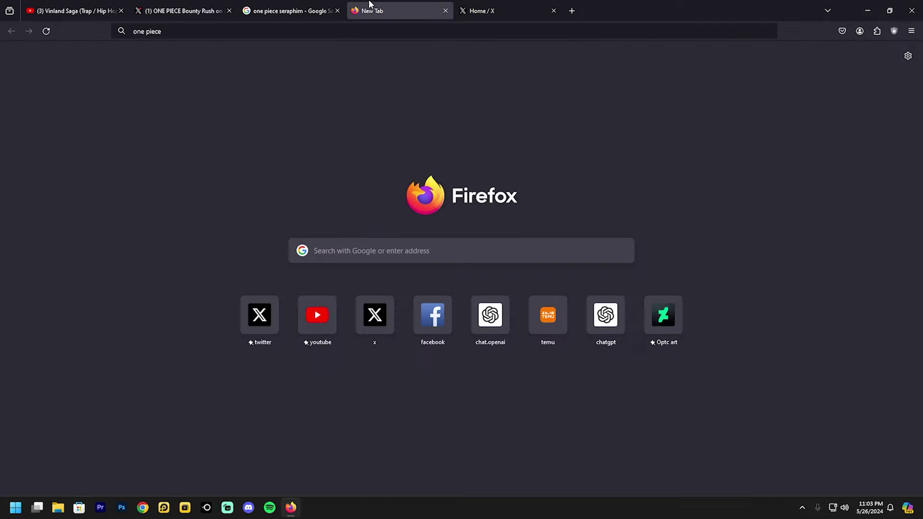
{"action": "left_click", "coordinate": [291, 10]}
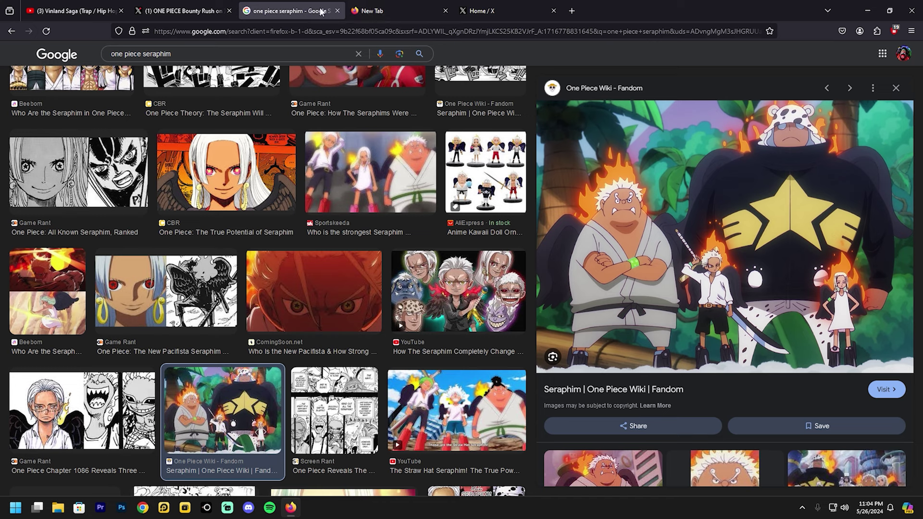
{"action": "left_click", "coordinate": [267, 54]}
{"action": "key", "text": "BackSpace"}
{"action": "key", "text": "BackSpace"}
{"action": "key", "text": "BackSpace"}
{"action": "key", "text": "BackSpace"}
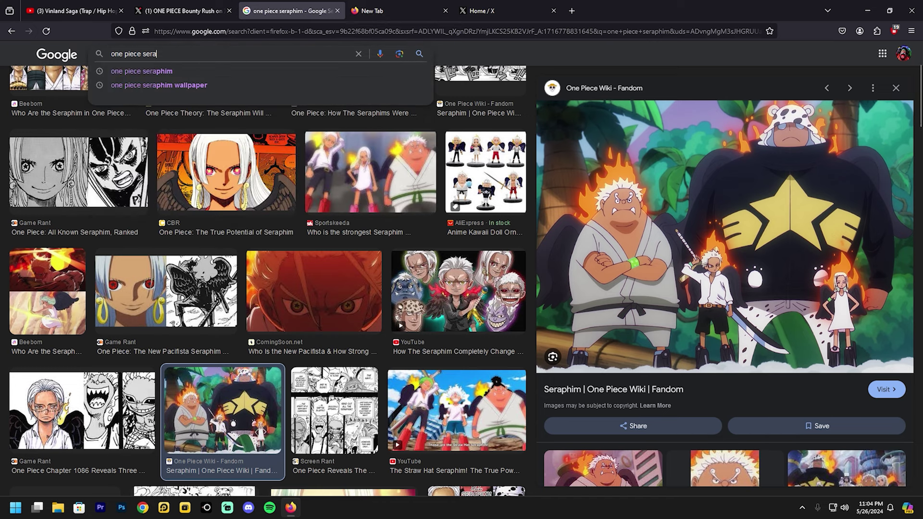
{"action": "type", "text": "egghead zoro"}
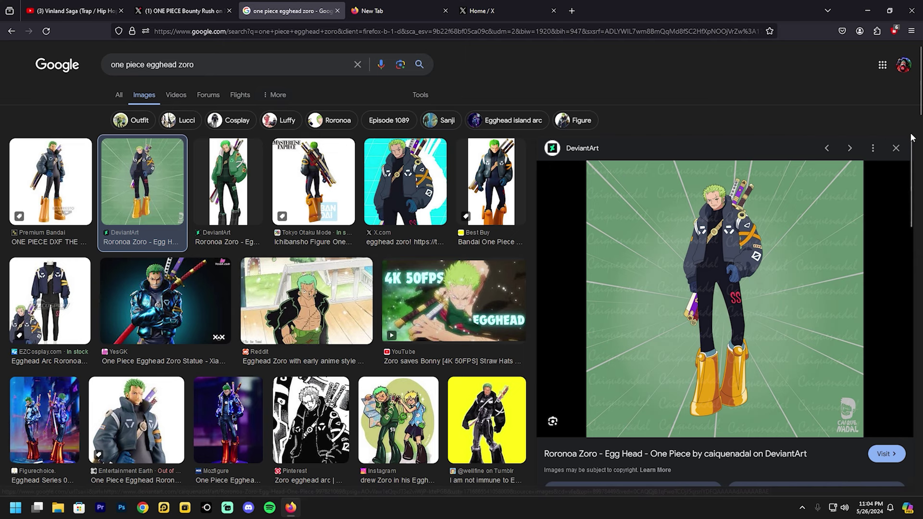
Close the DeviantArt preview, preview the X.com 'Edited egghead zoro' image, then return to the cyan teaser
{"action": "left_click", "coordinate": [896, 148]}
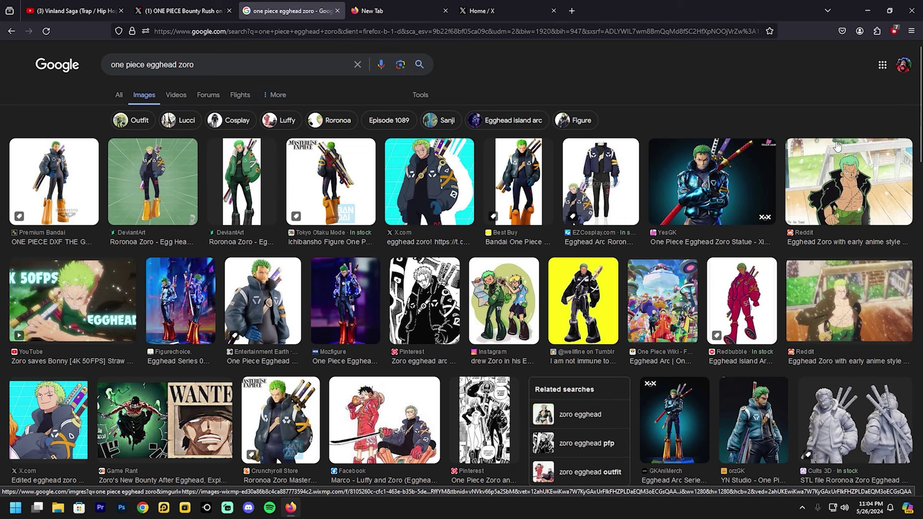
{"action": "left_click", "coordinate": [48, 420]}
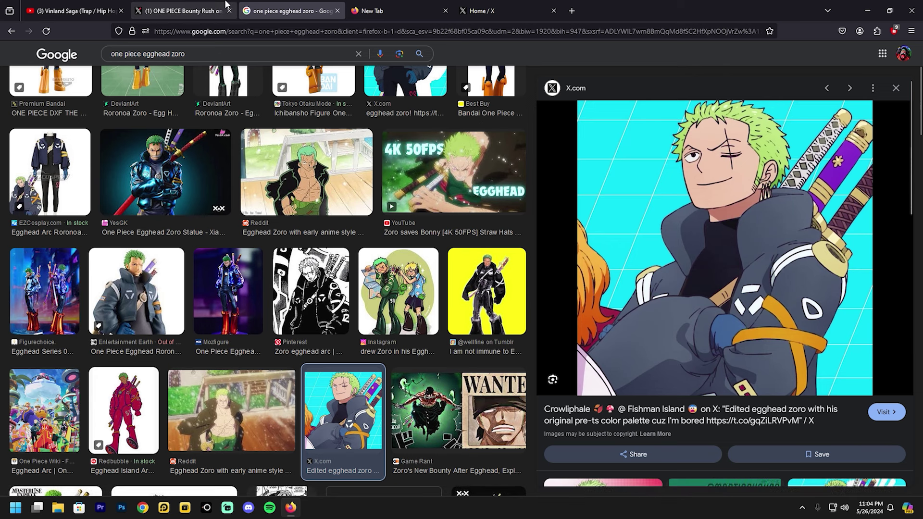
{"action": "left_click", "coordinate": [184, 10]}
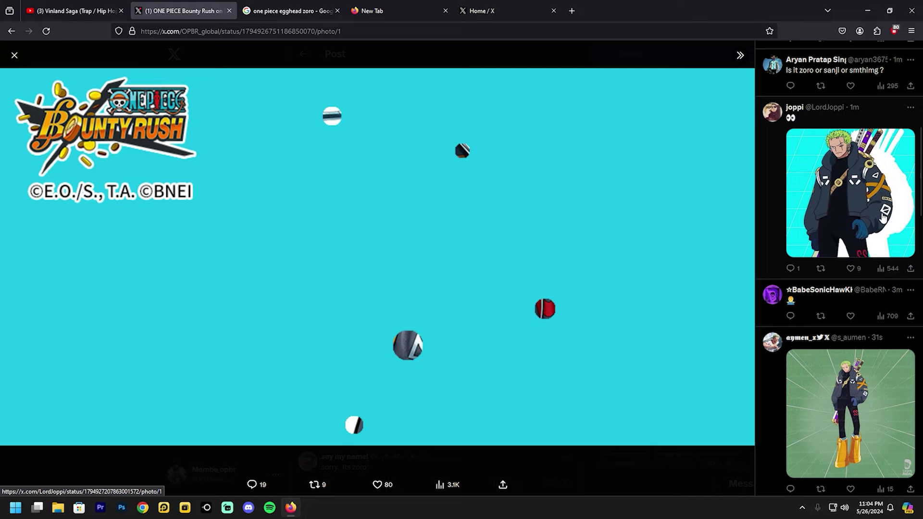
{"action": "scroll", "coordinate": [884, 215], "scroll_direction": "down", "scroll_amount": 4}
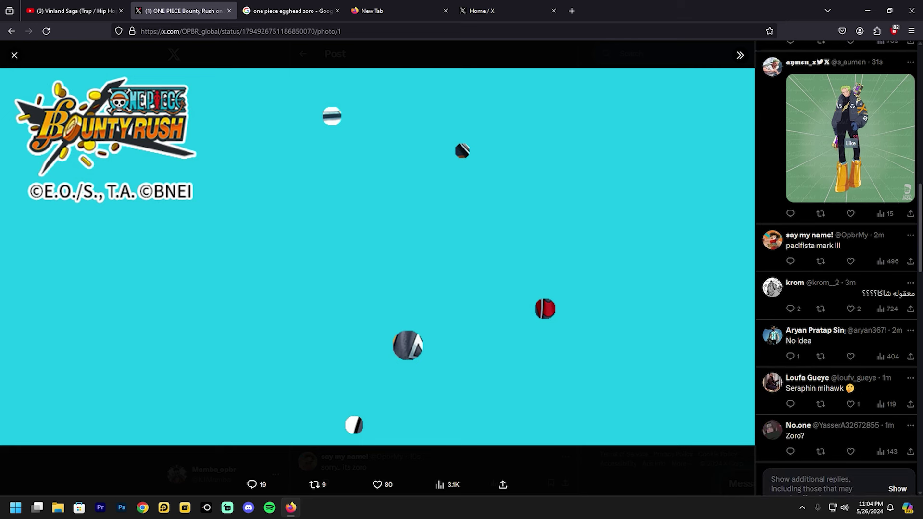
{"action": "scroll", "coordinate": [836, 216], "scroll_direction": "up", "scroll_amount": 1}
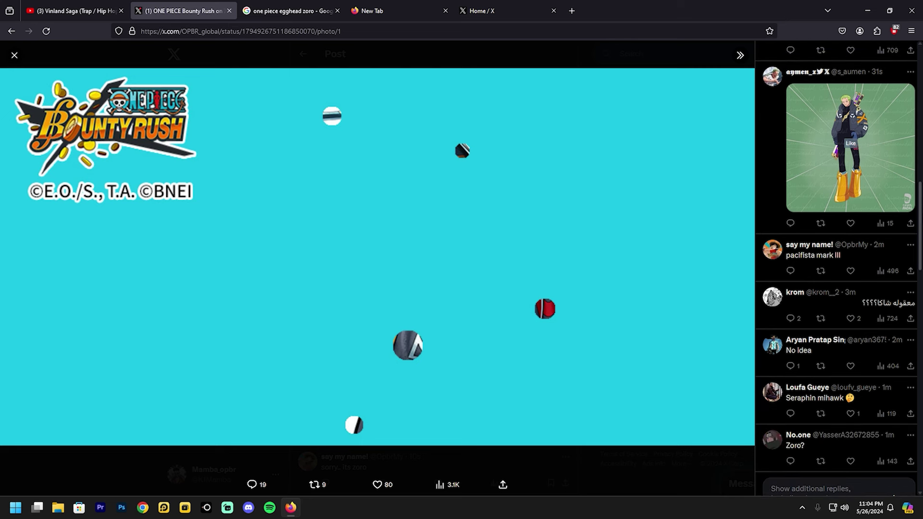
{"action": "scroll", "coordinate": [836, 216], "scroll_direction": "up", "scroll_amount": 5}
Switch between the cyan teaser's replies on X and the egghead zoro Google results, ending on Google
{"action": "left_click", "coordinate": [287, 10]}
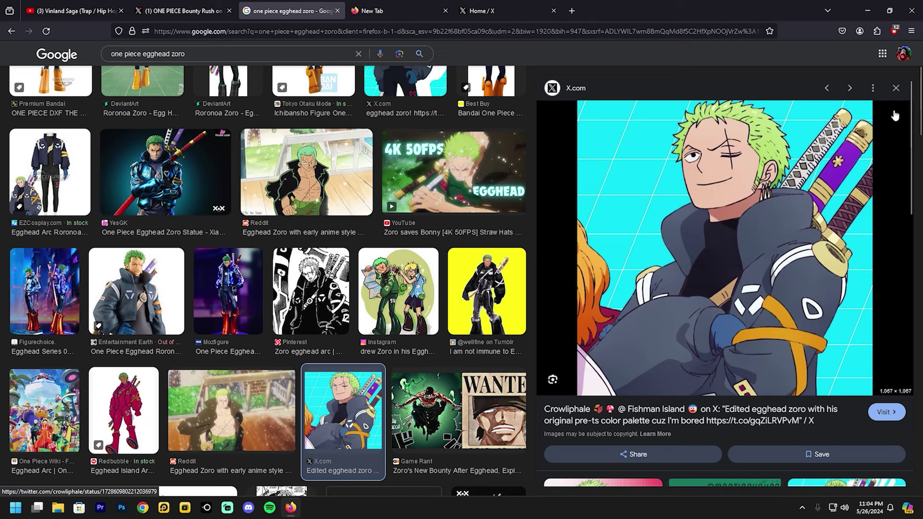
{"action": "left_click", "coordinate": [181, 11]}
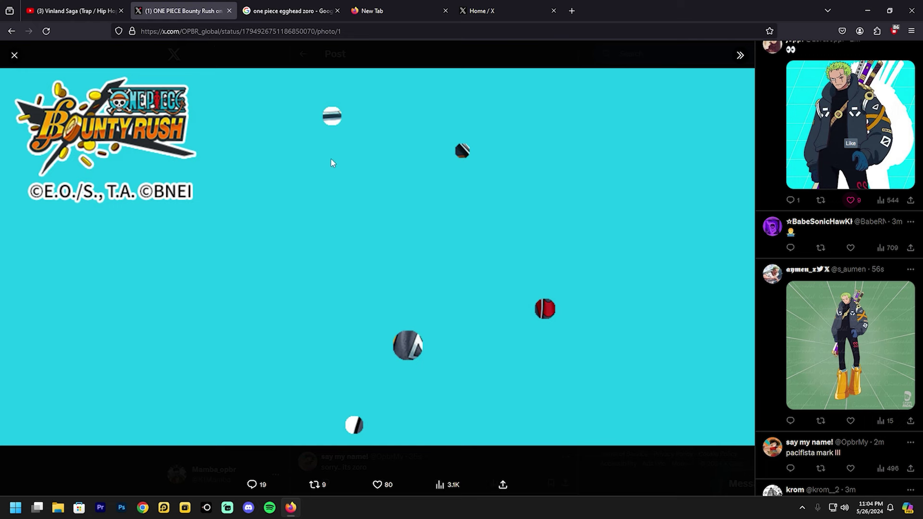
{"action": "left_click", "coordinate": [296, 11]}
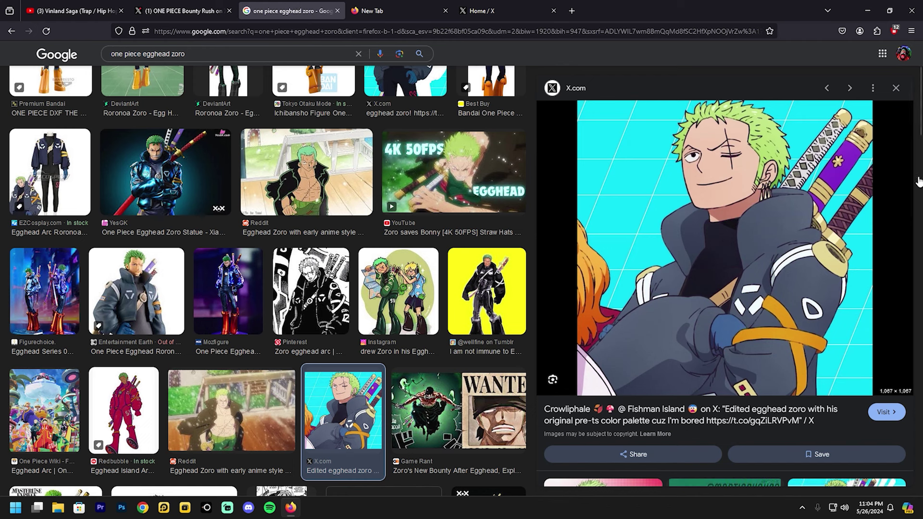
Close the edited Zoro preview, then preview and close the Dexerto Egghead arc fights image
{"action": "left_click", "coordinate": [892, 93]}
{"action": "scroll", "coordinate": [277, 266], "scroll_direction": "down", "scroll_amount": 2}
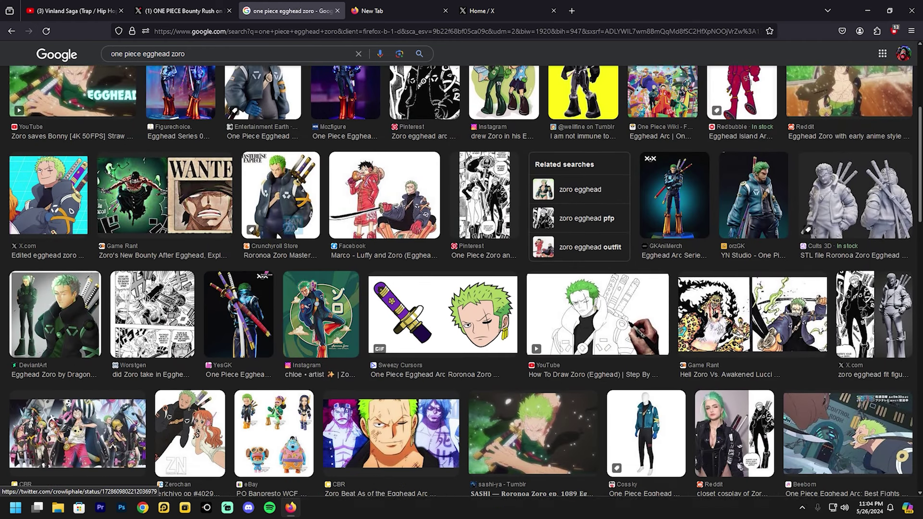
{"action": "scroll", "coordinate": [277, 267], "scroll_direction": "down", "scroll_amount": 2}
{"action": "scroll", "coordinate": [577, 252], "scroll_direction": "down", "scroll_amount": 1}
{"action": "scroll", "coordinate": [915, 191], "scroll_direction": "down", "scroll_amount": 2}
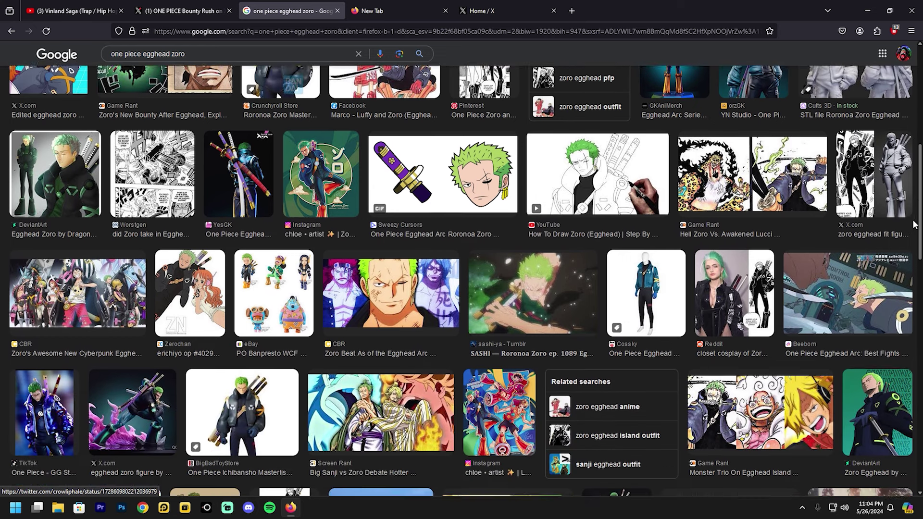
{"action": "scroll", "coordinate": [914, 233], "scroll_direction": "down", "scroll_amount": 1}
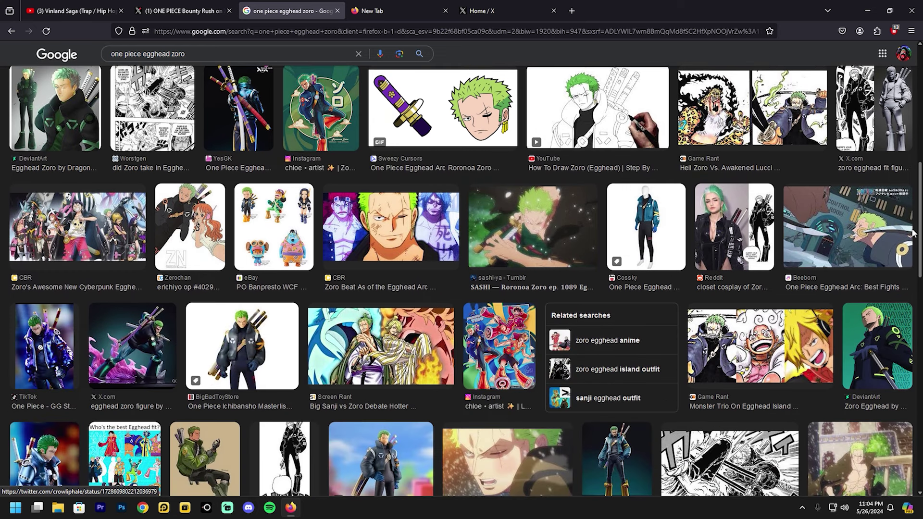
{"action": "scroll", "coordinate": [914, 233], "scroll_direction": "down", "scroll_amount": 2}
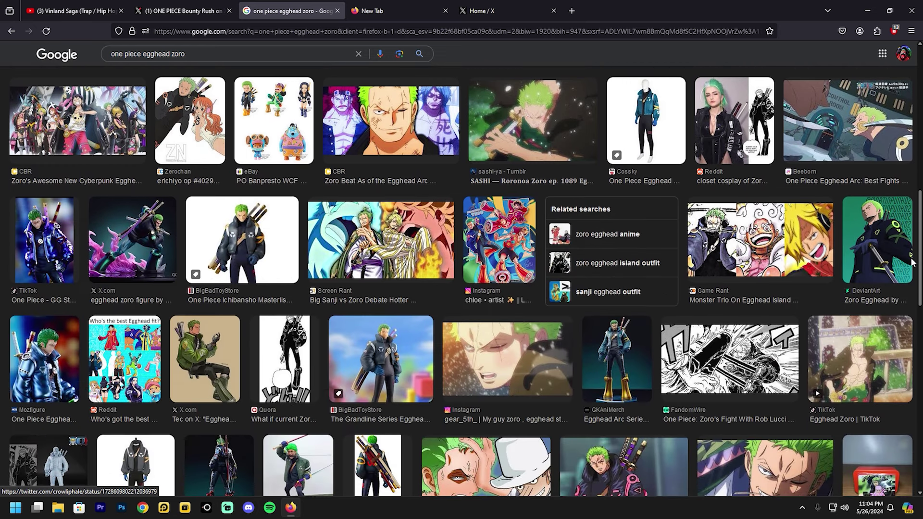
{"action": "scroll", "coordinate": [913, 261], "scroll_direction": "down", "scroll_amount": 3}
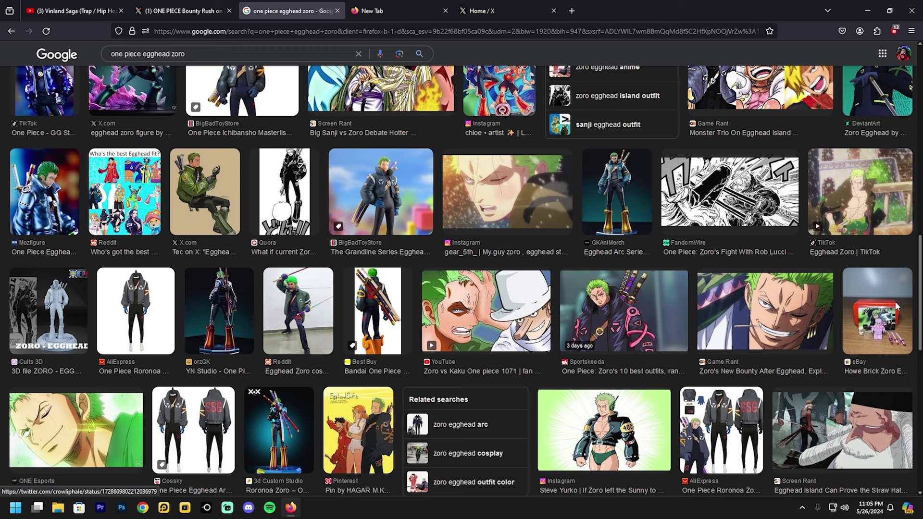
{"action": "scroll", "coordinate": [898, 289], "scroll_direction": "up", "scroll_amount": 4}
{"action": "scroll", "coordinate": [902, 310], "scroll_direction": "down", "scroll_amount": 3}
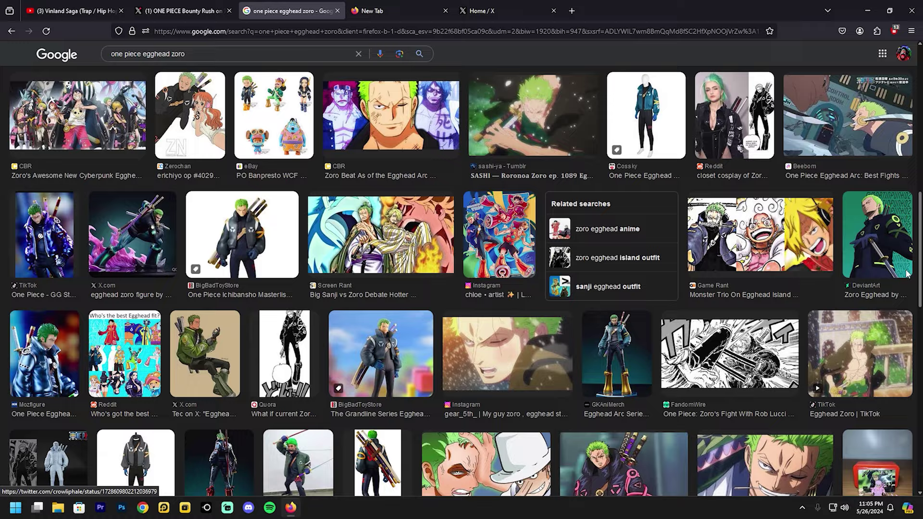
{"action": "scroll", "coordinate": [907, 340], "scroll_direction": "down", "scroll_amount": 3}
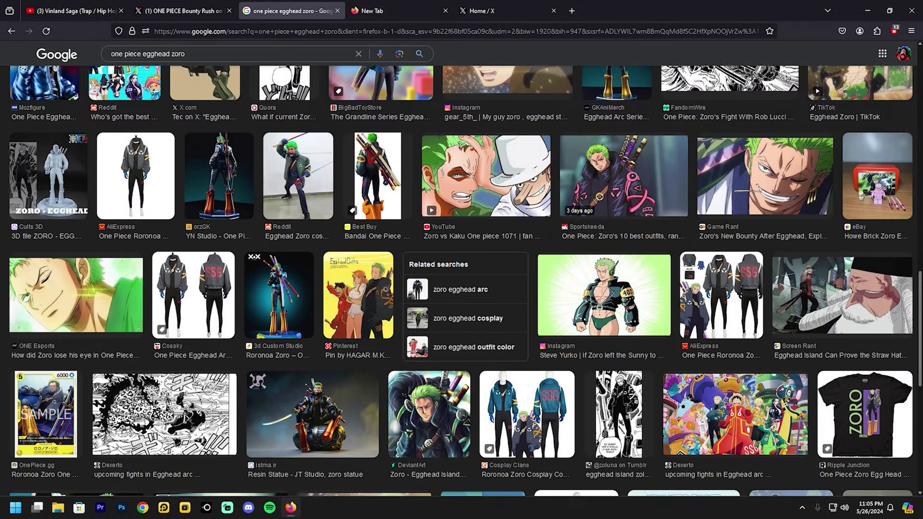
{"action": "scroll", "coordinate": [910, 331], "scroll_direction": "down", "scroll_amount": 3}
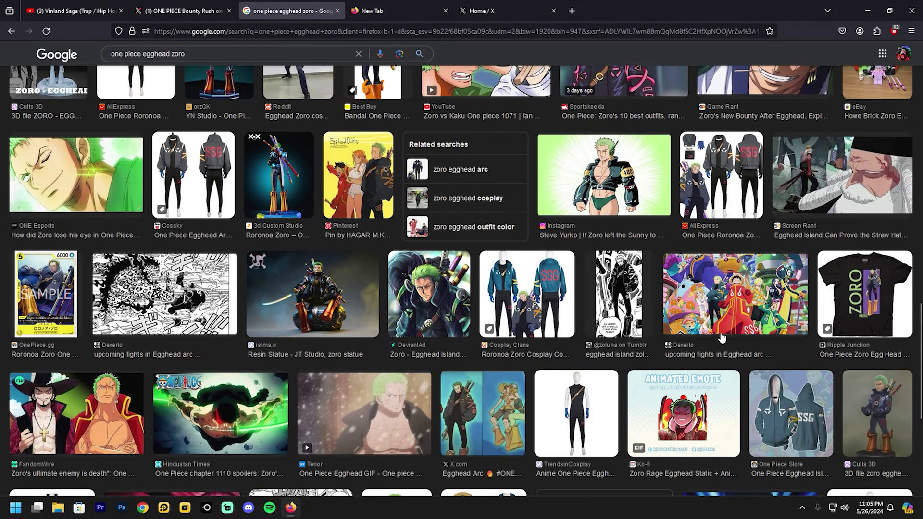
{"action": "left_click", "coordinate": [736, 290]}
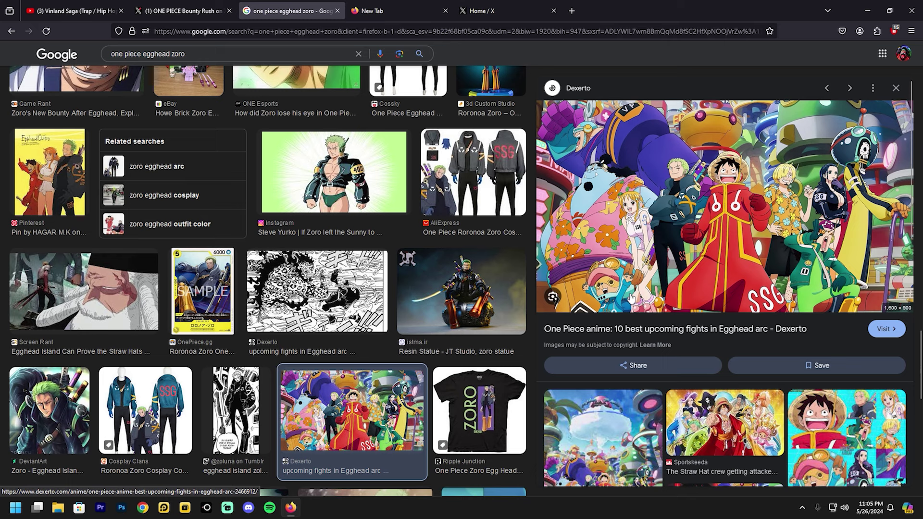
{"action": "scroll", "coordinate": [289, 289], "scroll_direction": "up", "scroll_amount": 1}
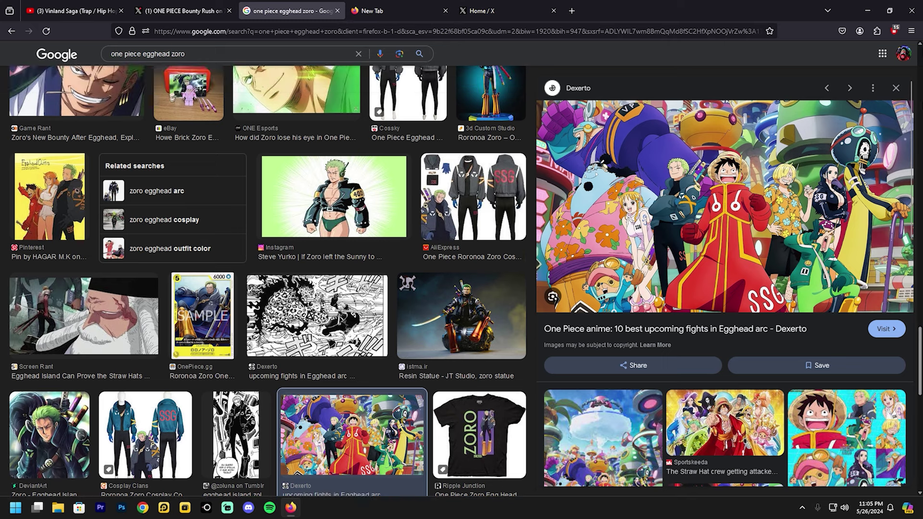
{"action": "scroll", "coordinate": [288, 288], "scroll_direction": "down", "scroll_amount": 2}
{"action": "left_click", "coordinate": [895, 88]}
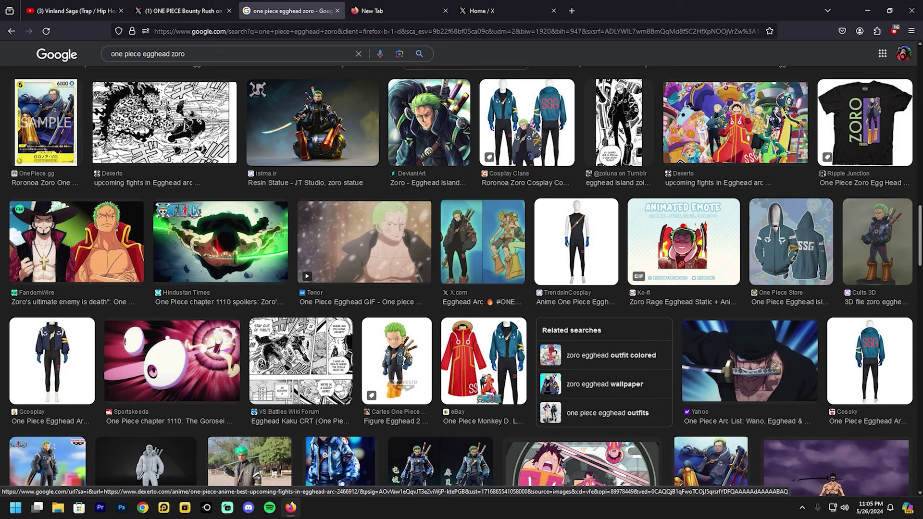
{"action": "scroll", "coordinate": [184, 123], "scroll_direction": "up", "scroll_amount": 8}
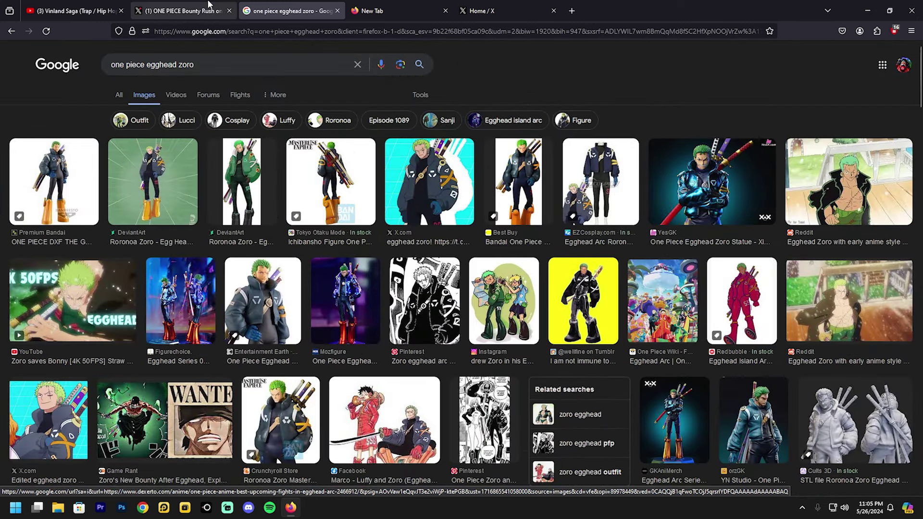
On the Bounty Rush teaser, view joppi's Zoro reply, then go back to find the '100% Zoro' reply
{"action": "left_click", "coordinate": [180, 10]}
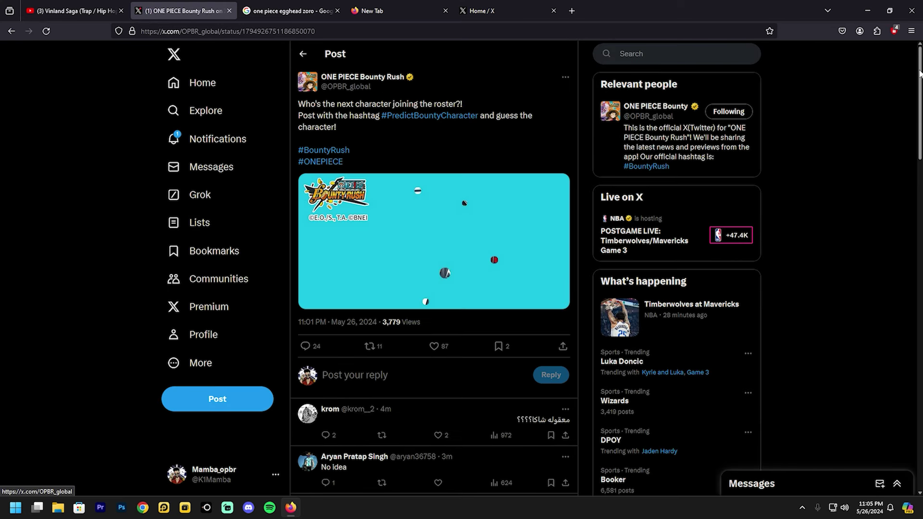
{"action": "scroll", "coordinate": [461, 260], "scroll_direction": "down", "scroll_amount": 2}
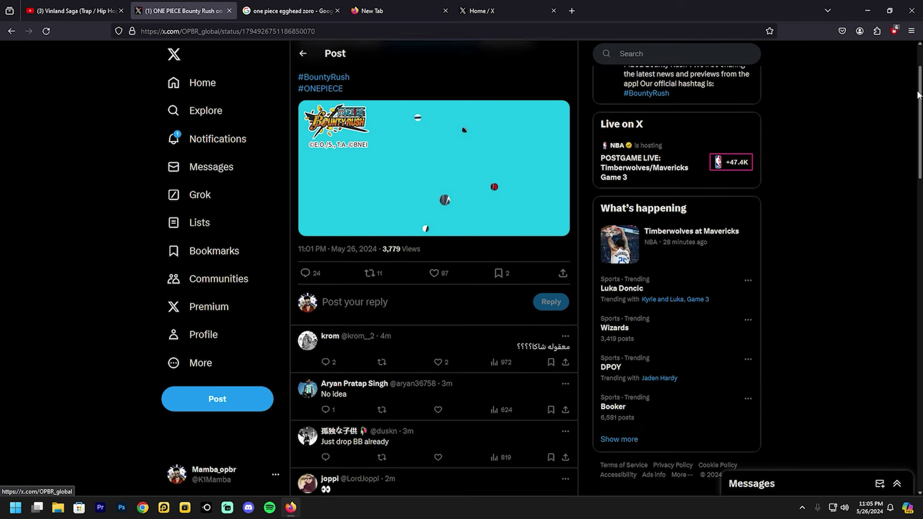
{"action": "scroll", "coordinate": [461, 260], "scroll_direction": "down", "scroll_amount": 3}
{"action": "scroll", "coordinate": [907, 145], "scroll_direction": "down", "scroll_amount": 2}
{"action": "scroll", "coordinate": [908, 145], "scroll_direction": "up", "scroll_amount": 1}
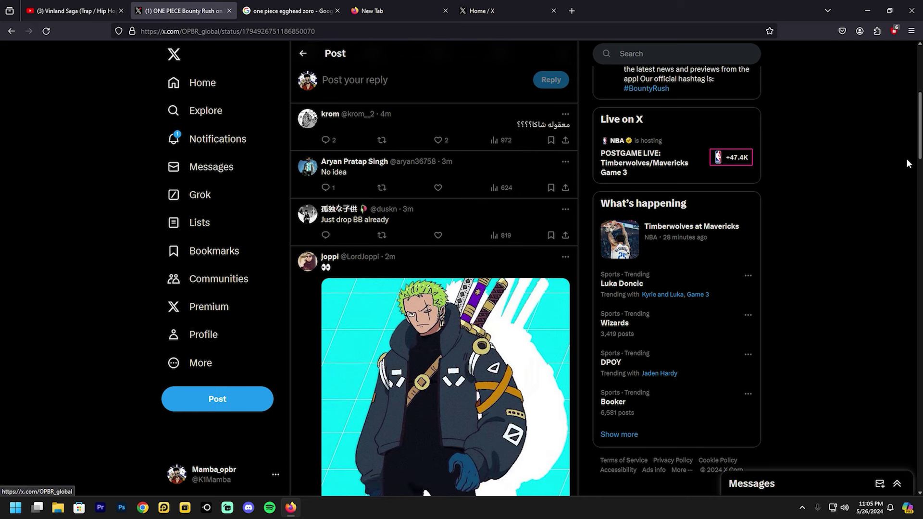
{"action": "scroll", "coordinate": [906, 158], "scroll_direction": "down", "scroll_amount": 2}
{"action": "scroll", "coordinate": [405, 205], "scroll_direction": "down", "scroll_amount": 4}
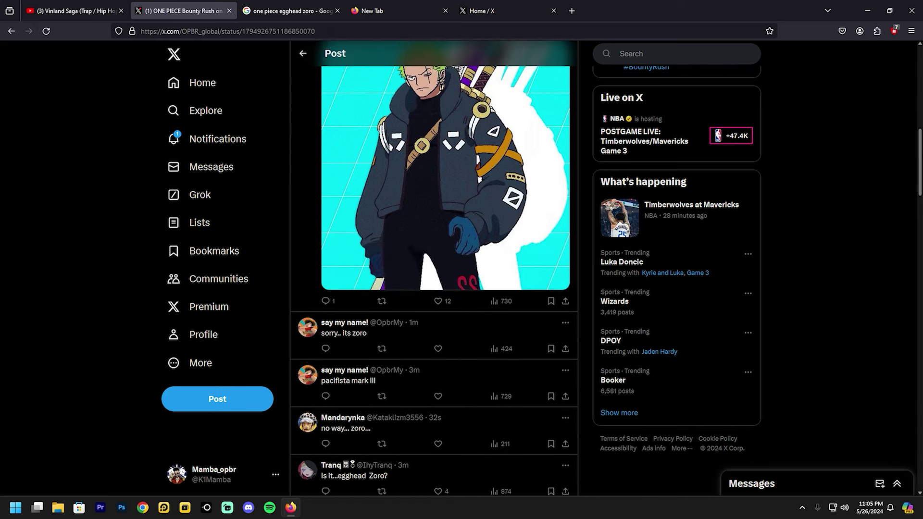
{"action": "scroll", "coordinate": [406, 205], "scroll_direction": "up", "scroll_amount": 1}
{"action": "scroll", "coordinate": [920, 148], "scroll_direction": "up", "scroll_amount": 1}
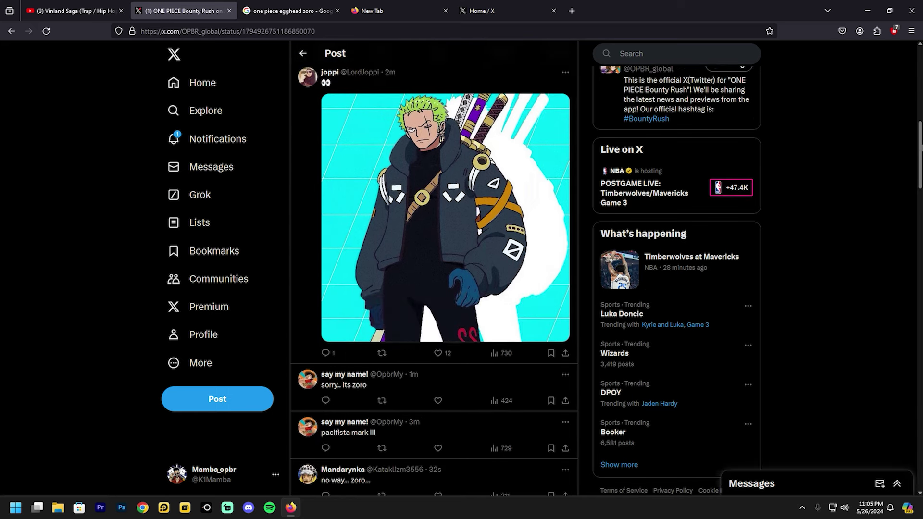
{"action": "left_click", "coordinate": [303, 180]}
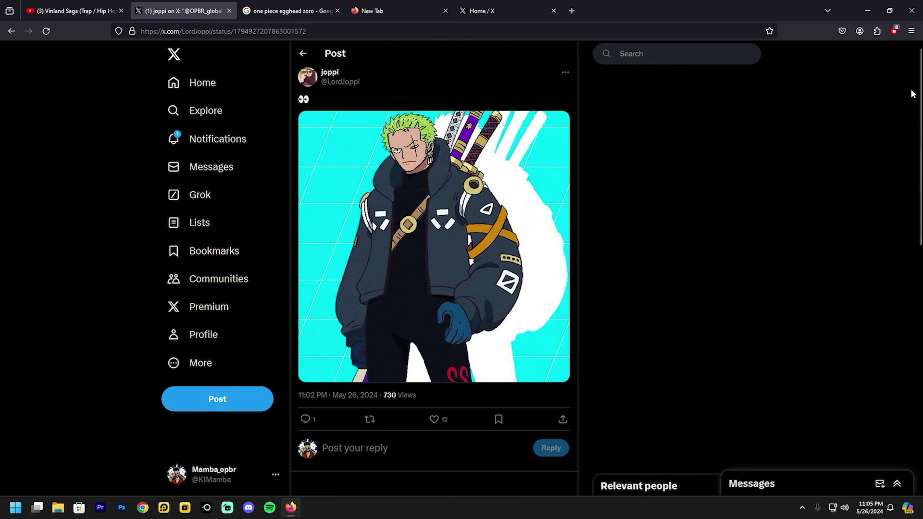
{"action": "scroll", "coordinate": [483, 180], "scroll_direction": "down", "scroll_amount": 3}
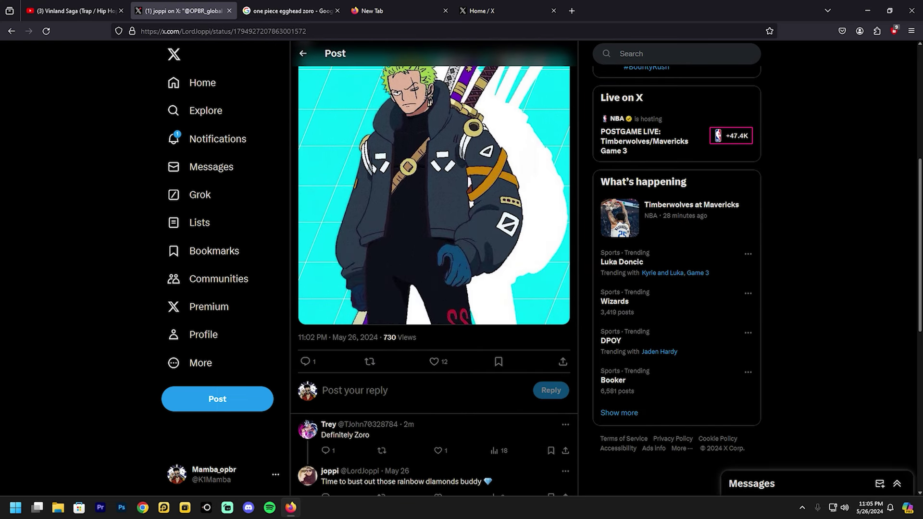
{"action": "left_click", "coordinate": [303, 54]}
{"action": "scroll", "coordinate": [853, 165], "scroll_direction": "down", "scroll_amount": 3}
{"action": "scroll", "coordinate": [852, 216], "scroll_direction": "down", "scroll_amount": 5}
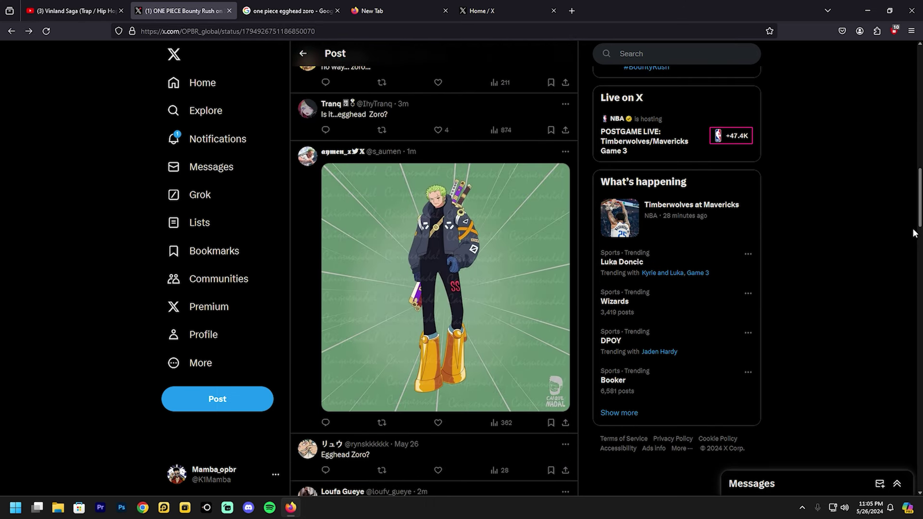
{"action": "scroll", "coordinate": [852, 216], "scroll_direction": "down", "scroll_amount": 5}
{"action": "scroll", "coordinate": [865, 288], "scroll_direction": "down", "scroll_amount": 5}
{"action": "scroll", "coordinate": [865, 289], "scroll_direction": "down", "scroll_amount": 4}
{"action": "scroll", "coordinate": [721, 288], "scroll_direction": "down", "scroll_amount": 1}
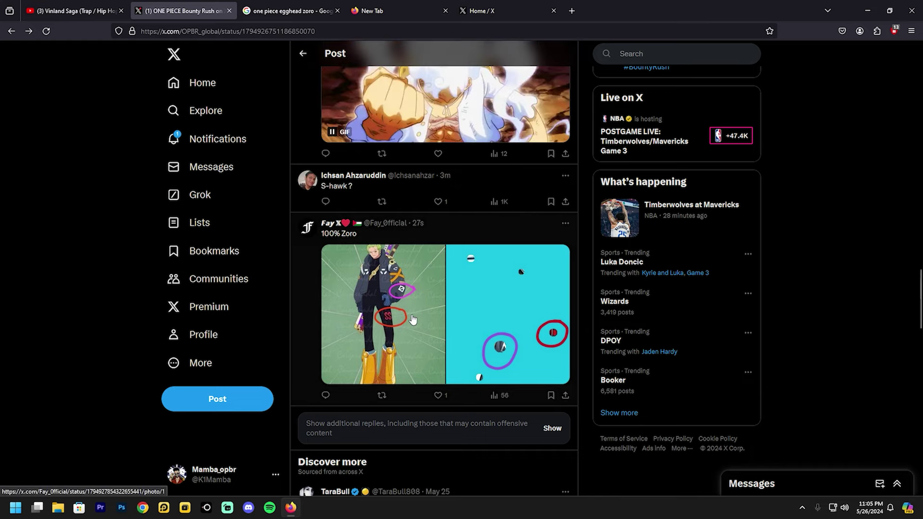
View both '100% Zoro' comparison photos full-size, then go to the home timeline
{"action": "left_click", "coordinate": [399, 294]}
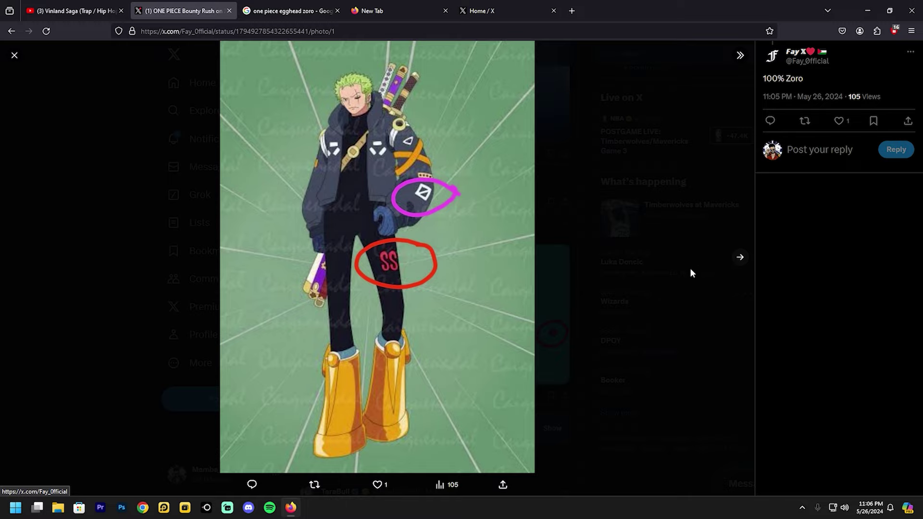
{"action": "left_click", "coordinate": [738, 257]}
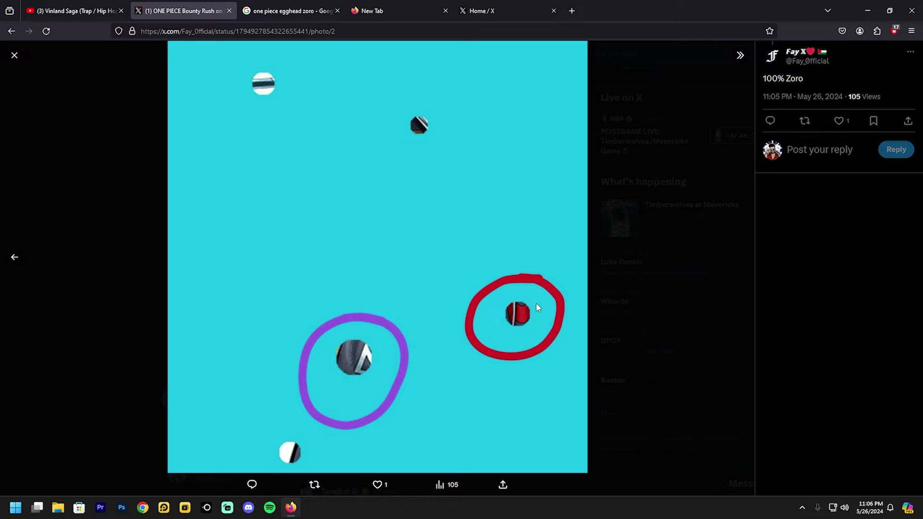
{"action": "left_click", "coordinate": [13, 258]}
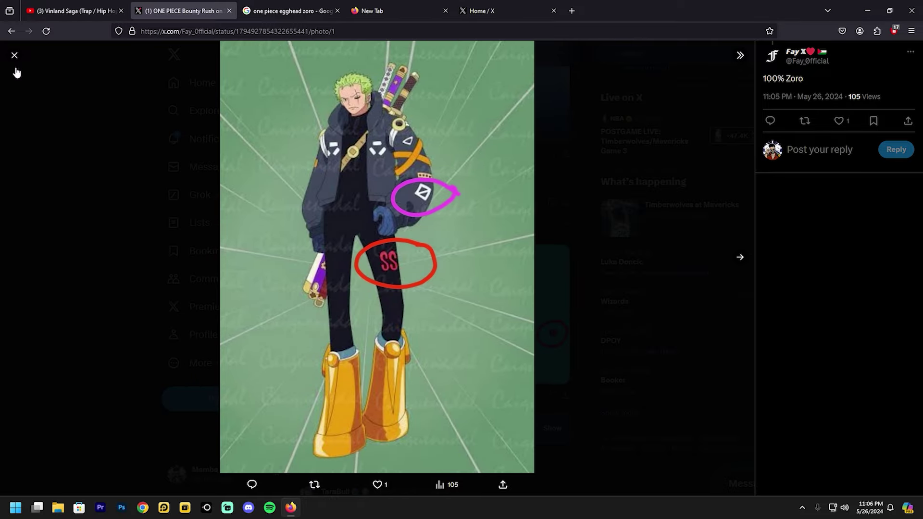
{"action": "left_click", "coordinate": [16, 52]}
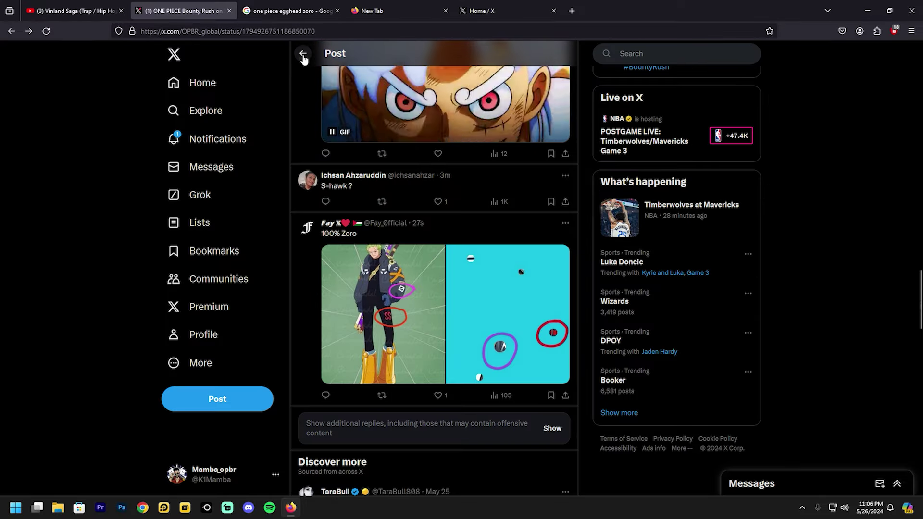
{"action": "left_click", "coordinate": [203, 82]}
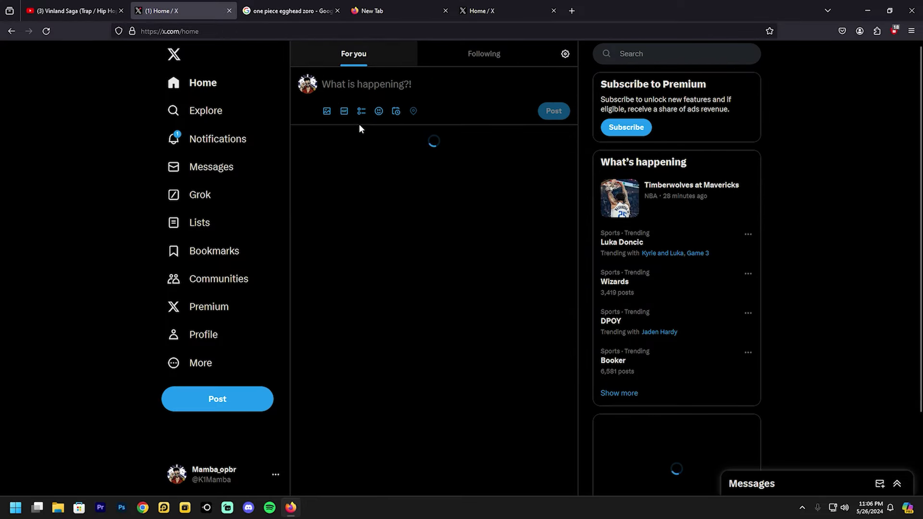
Open the ONE PIECE Bounty Rush profile from Recent searches to view its cyan and orange teasers
{"action": "left_click", "coordinate": [649, 54]}
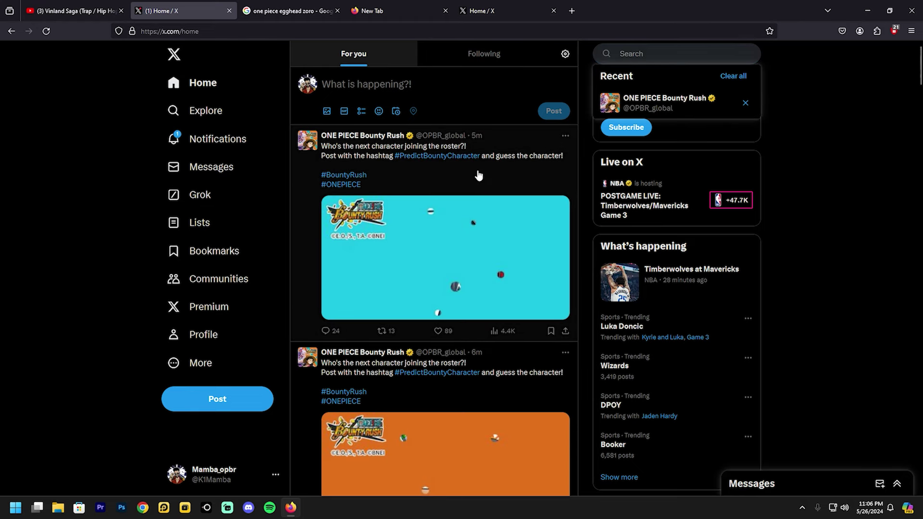
{"action": "left_click", "coordinate": [478, 175]}
{"action": "left_click", "coordinate": [364, 80]}
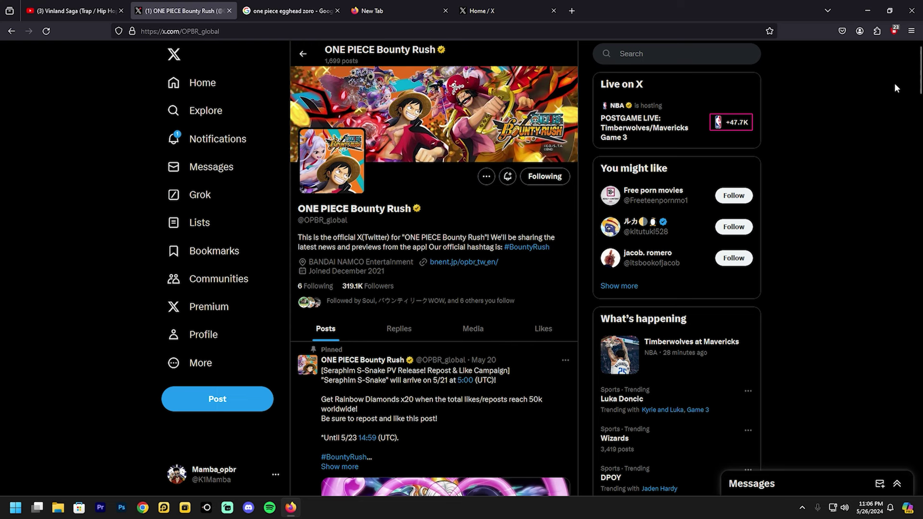
{"action": "mouse_move", "coordinate": [919, 72]}
{"action": "left_mouse_down"}
{"action": "mouse_move", "coordinate": [910, 151]}
{"action": "mouse_move", "coordinate": [919, 130]}
{"action": "left_mouse_up"}
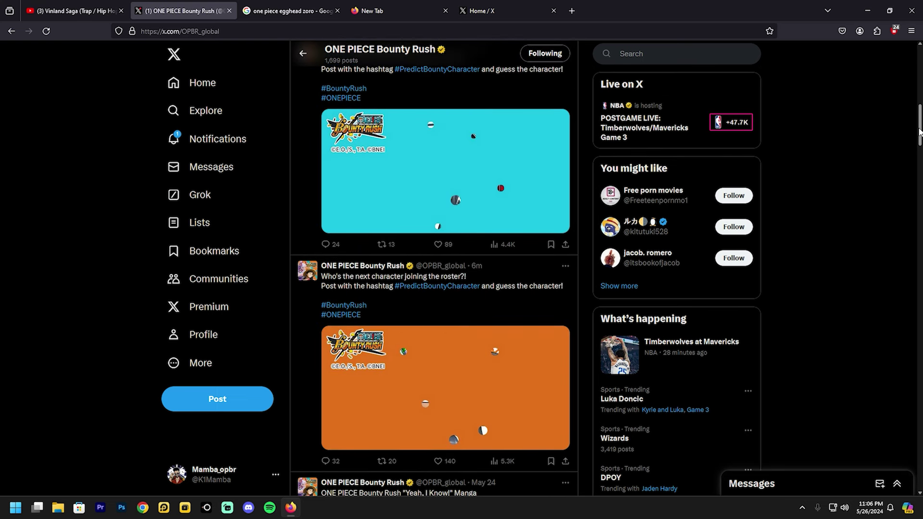